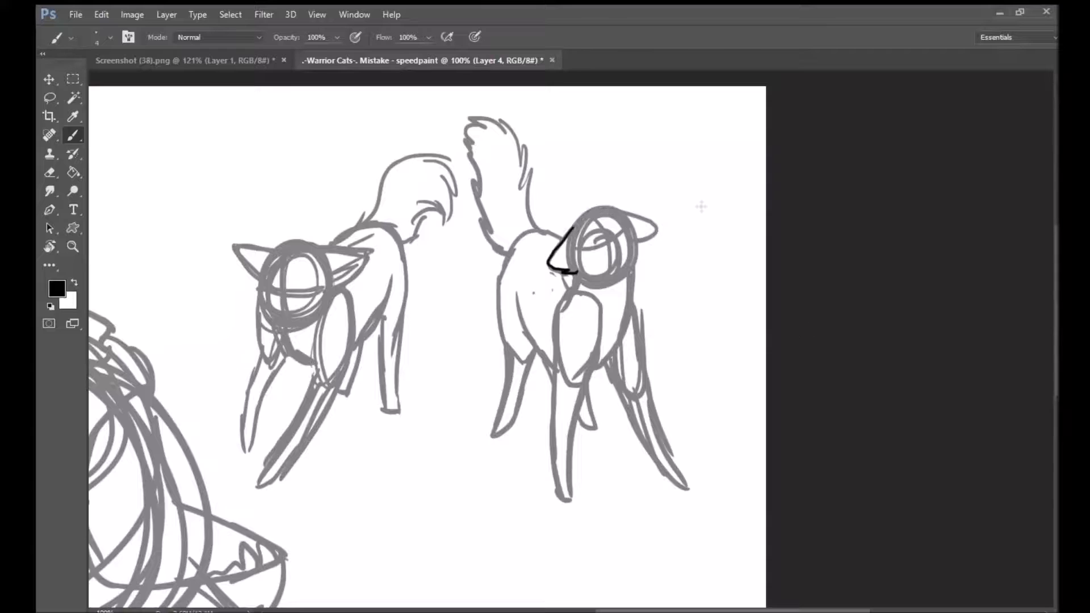
Enlarge and rotate the right cat's inked head outline with Free Transform
key(ctrl+t)
drag(664, 187, 675, 207)
key(Return)
click(50, 98)
Redraw the head-top outline and rework the right cat's head fur and eye lines
click(70, 135)
drag(605, 211, 636, 219)
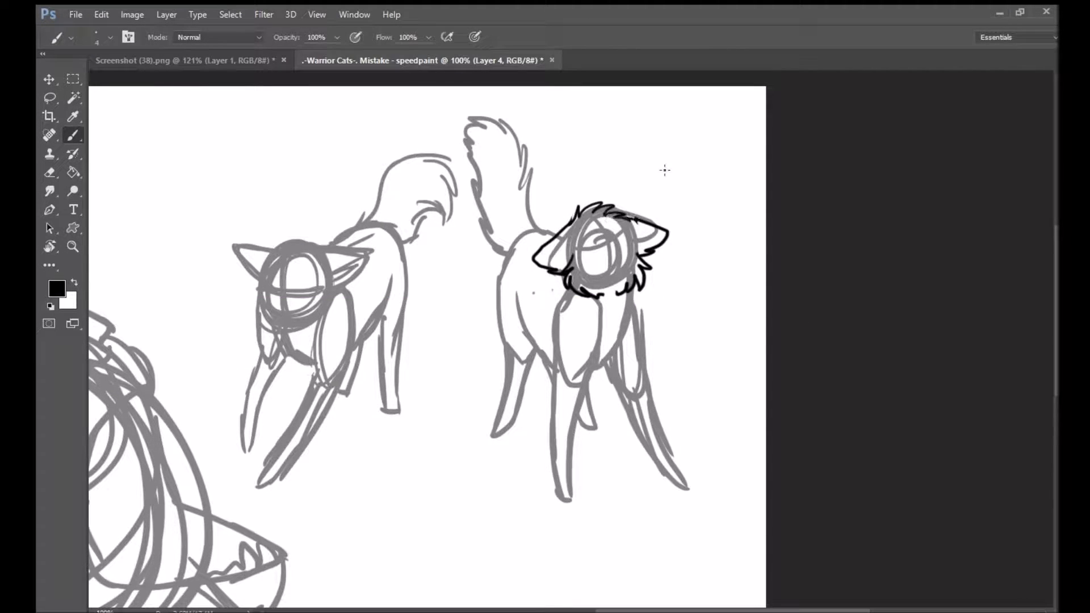
key(ctrl+alt+z)
key(ctrl+alt+z)
drag(571, 219, 664, 227)
mouse_move(576, 247)
mouse_down()
mouse_move(604, 237)
mouse_move(642, 262)
mouse_up()
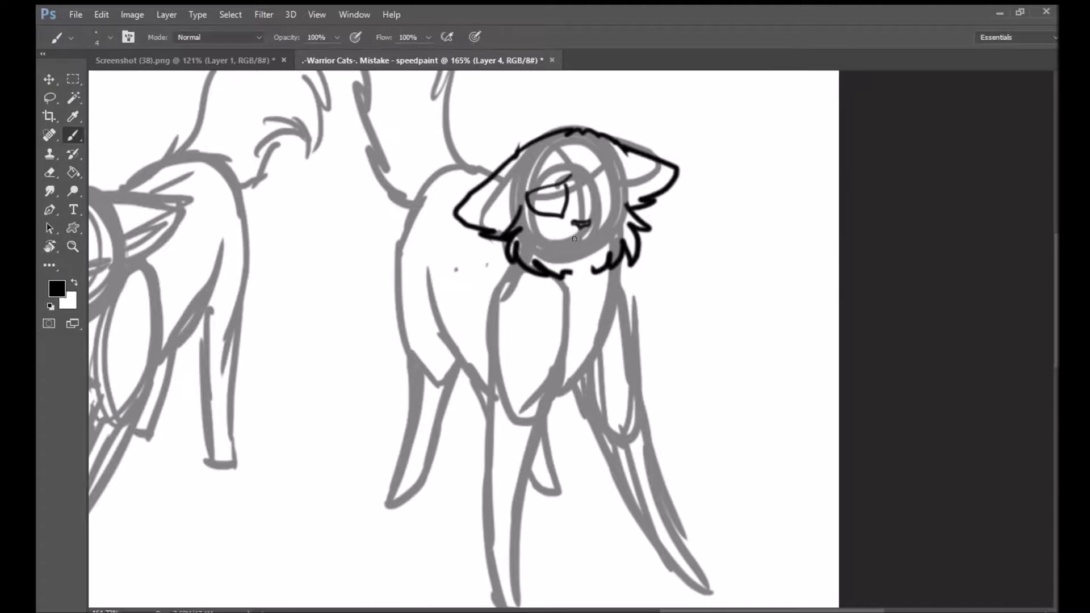
drag(641, 198, 613, 275)
Reposition the right cat's eyes with Lasso and Move, and rework eye and mouth strokes
key(l)
key(v)
mouse_move(562, 176)
mouse_down()
mouse_move(559, 216)
mouse_move(607, 198)
mouse_move(556, 216)
mouse_up()
key(l)
key(v)
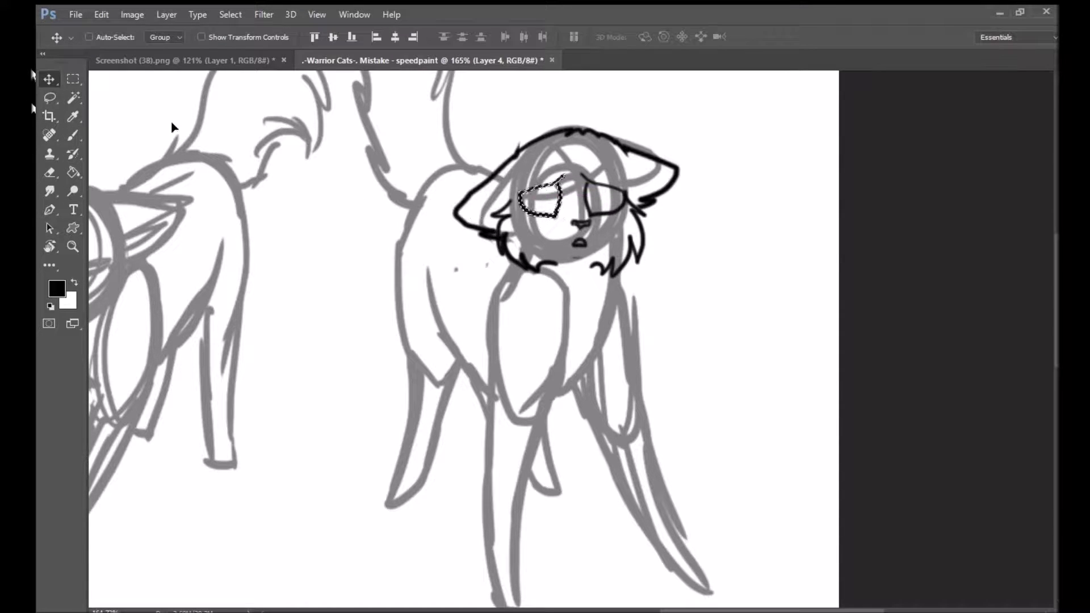
key(l)
drag(533, 176, 530, 218)
key(v)
key(l)
Add fur strokes to the right cat's head and ink its neck on Layer 5
click(73, 136)
drag(639, 218, 596, 263)
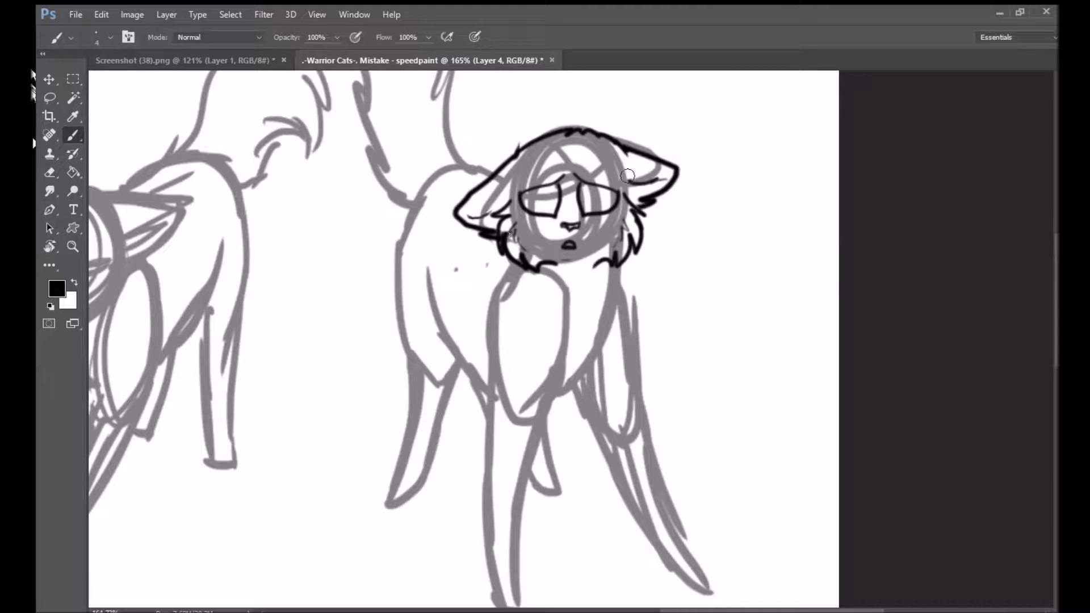
key(alt+bracketright)
drag(616, 267, 596, 369)
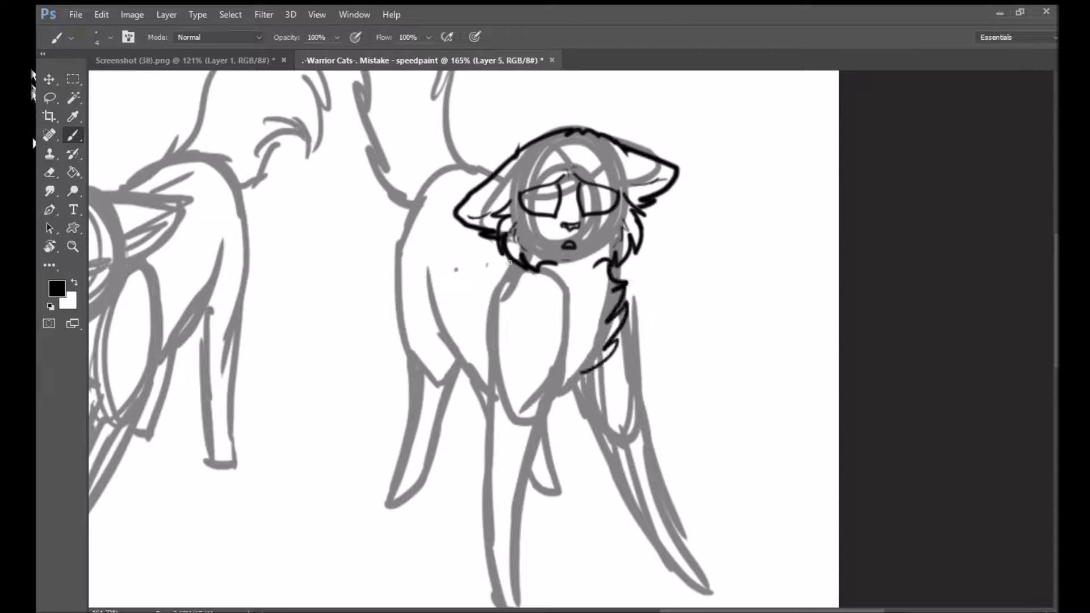
Ink the right cat's chest fur and right front leg outline
drag(562, 272, 527, 409)
drag(624, 295, 732, 577)
drag(612, 457, 672, 570)
drag(565, 392, 613, 460)
drag(482, 286, 494, 326)
scroll(494, 326, down, 4)
drag(545, 181, 505, 405)
drag(482, 159, 531, 406)
scroll(528, 406, up, 2)
Rotate the right cat's left front leg toward the left with Lasso and Free Transform
click(73, 246)
scroll(397, 340, up, 2)
key(l)
drag(545, 443, 573, 601)
key(ctrl+t)
drag(465, 250, 426, 243)
key(Return)
key(ctrl+d)
key(b)
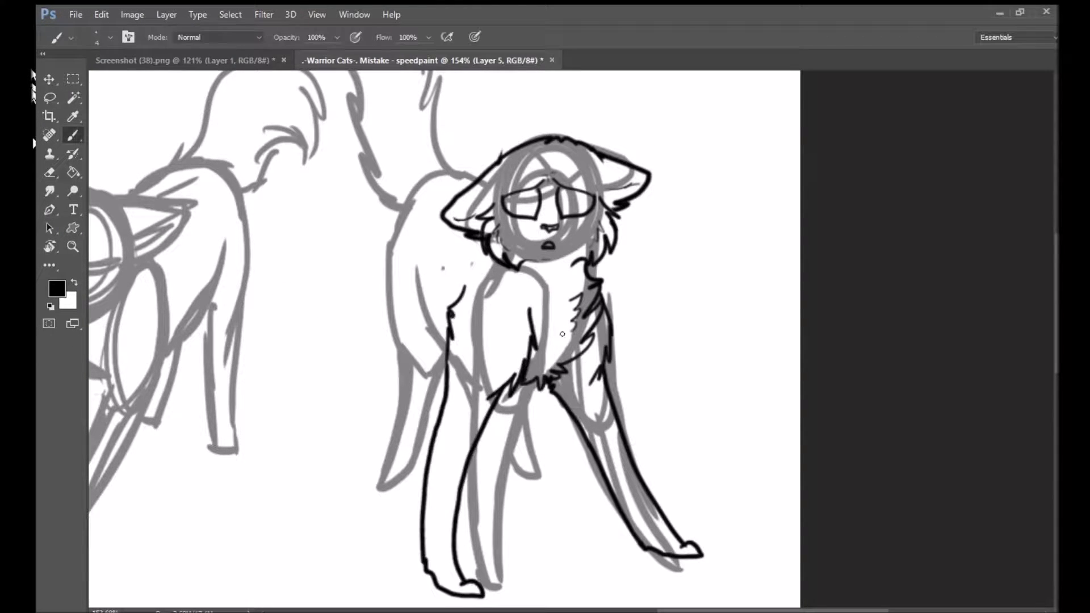
Ink the right cat's back, side, back leg, and inner leg down to its paw
mouse_move(426, 193)
mouse_down()
mouse_move(389, 281)
mouse_move(398, 382)
mouse_move(374, 483)
mouse_up()
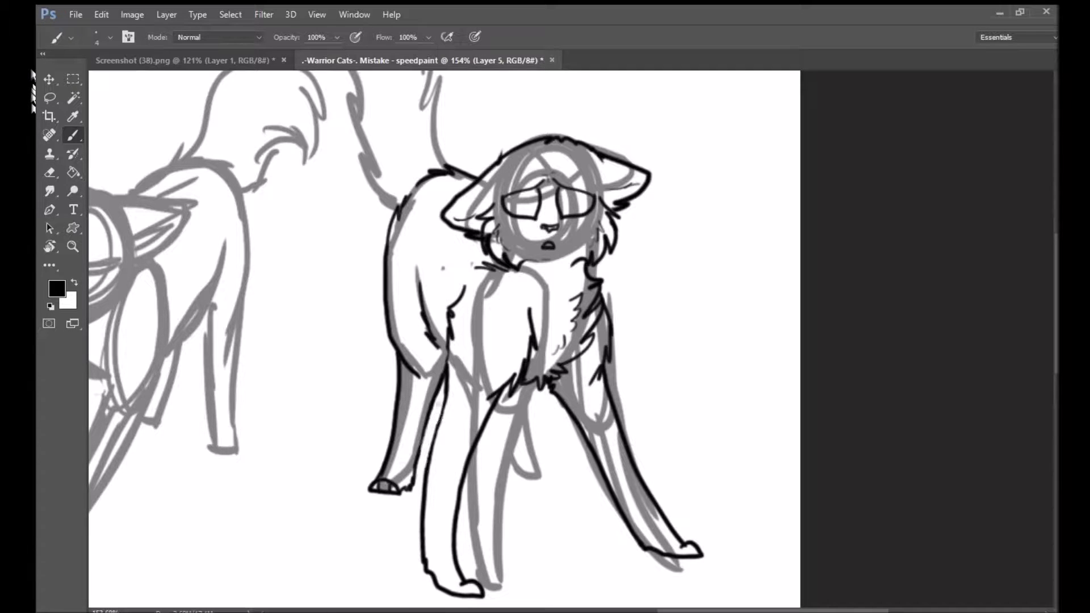
drag(529, 386, 537, 466)
scroll(489, 575, up, 5)
drag(446, 386, 379, 415)
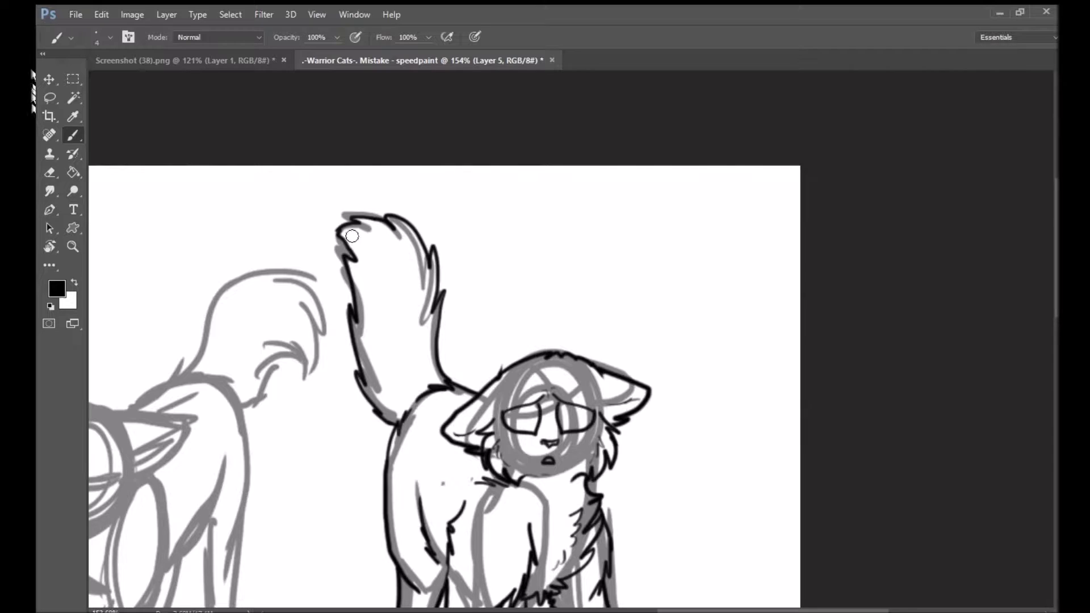
Rotate the right cat's other front leg about 5 degrees
key(z)
key(l)
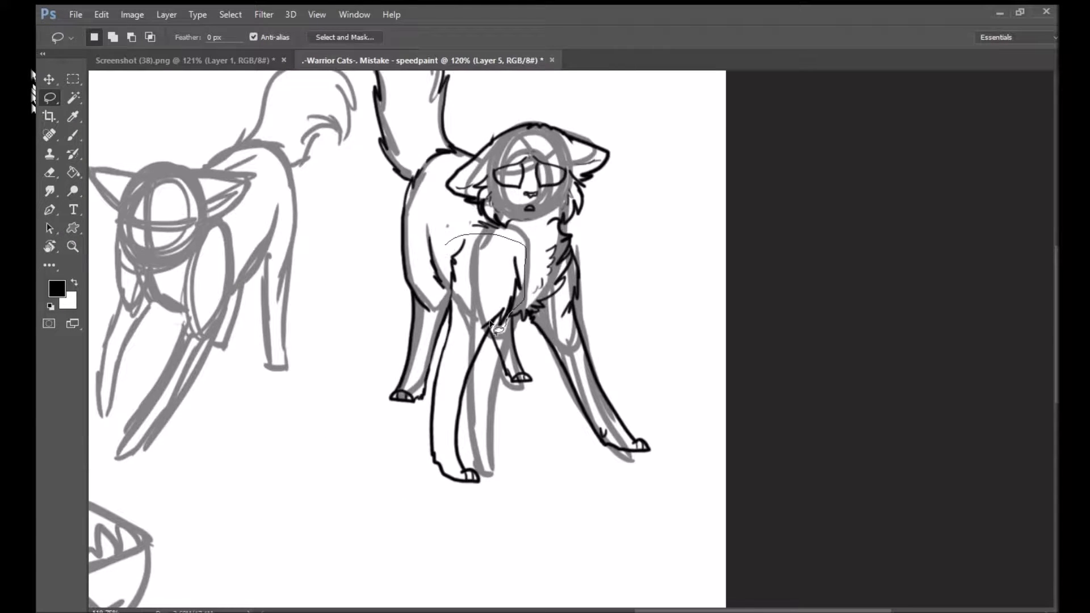
drag(499, 325, 446, 244)
key(ctrl+t)
drag(542, 324, 535, 339)
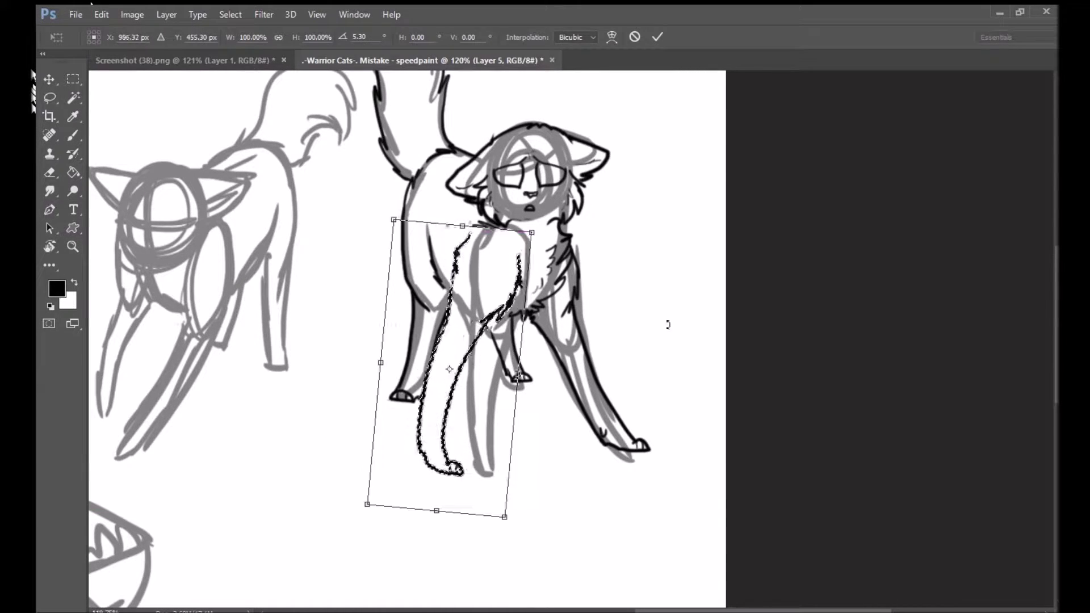
key(Return)
key(ctrl+d)
key(b)
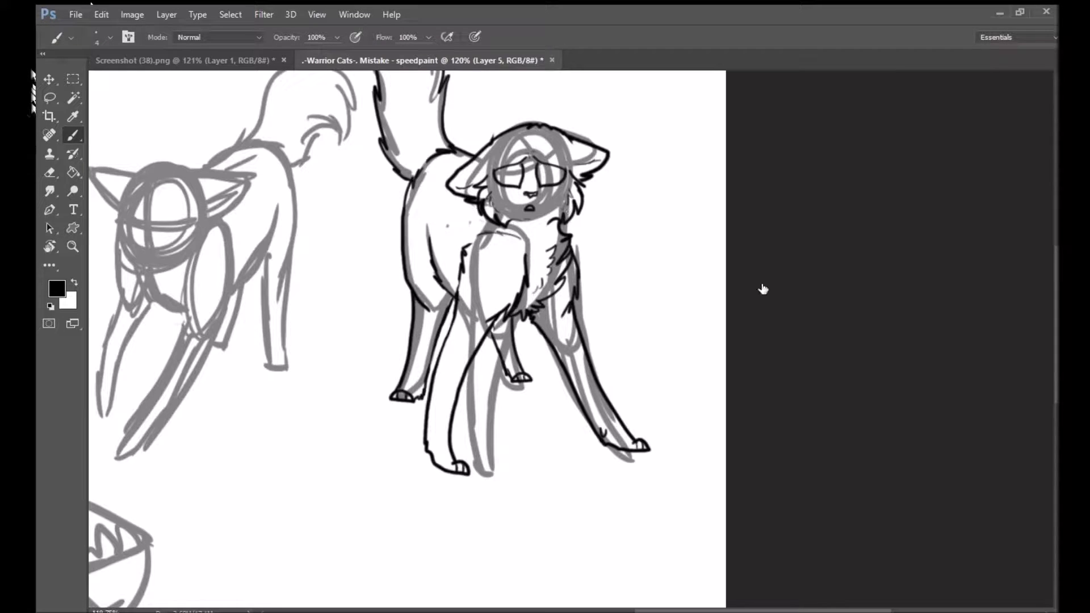
Ink the left cat's head outline, closed eyes and nose on Layer 6
key(z)
drag(95, 238, 189, 236)
key(b)
drag(281, 180, 377, 187)
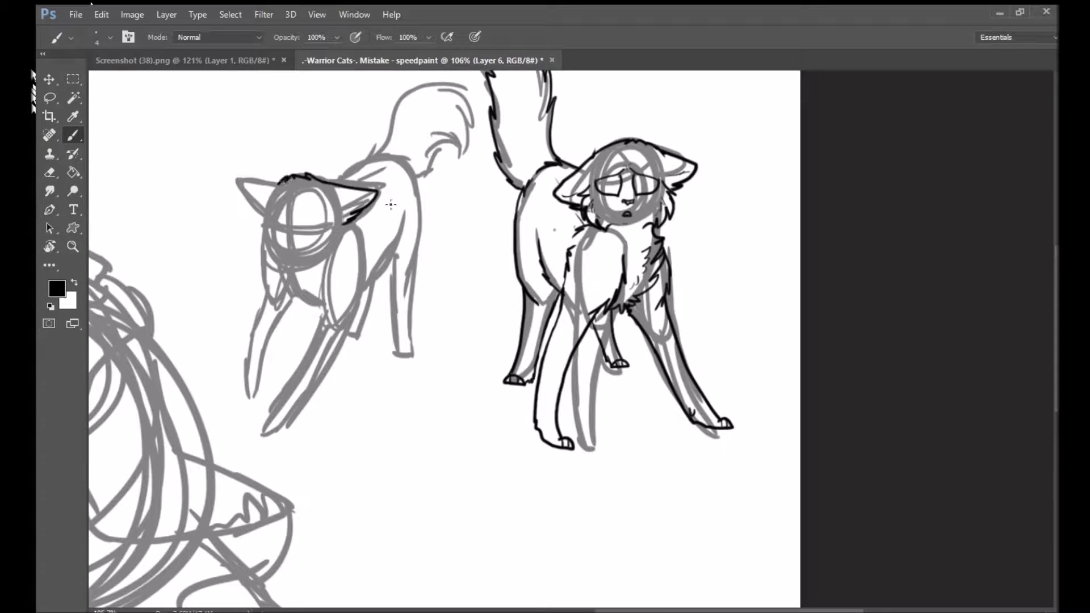
drag(239, 173, 267, 216)
drag(343, 218, 324, 260)
scroll(209, 289, up, 3)
drag(324, 214, 345, 215)
drag(343, 171, 377, 183)
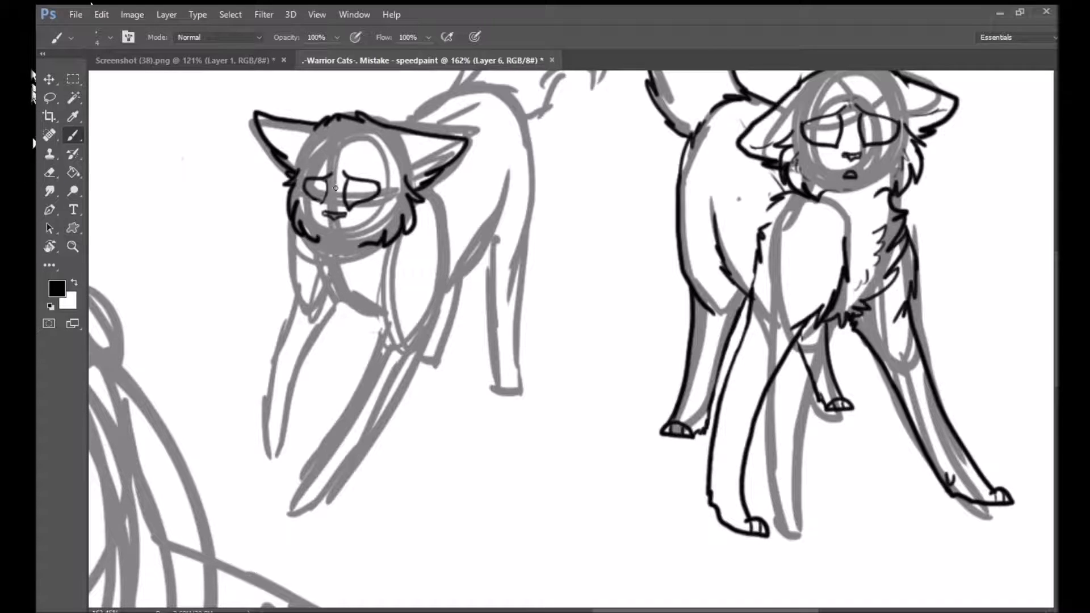
Delete the left cat's old ear lines and redraw both ears
key(l)
drag(256, 110, 340, 153)
mouse_move(341, 131)
mouse_down()
mouse_move(340, 148)
mouse_move(429, 182)
mouse_up()
key(Delete)
key(b)
drag(318, 136, 282, 167)
key(ctrl+z)
drag(376, 138, 420, 186)
drag(276, 128, 292, 170)
drag(378, 180, 381, 199)
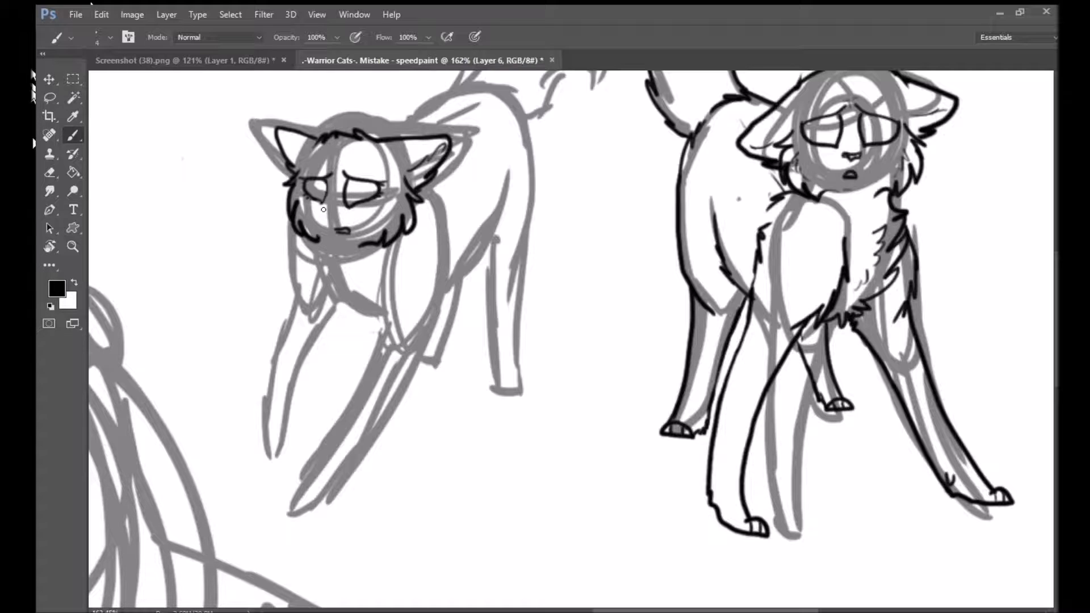
Ink the left cat's cheek fur, neck, chest fur, and both front legs with paws
mouse_move(421, 187)
mouse_down()
mouse_move(440, 242)
mouse_move(389, 296)
mouse_move(319, 448)
mouse_up()
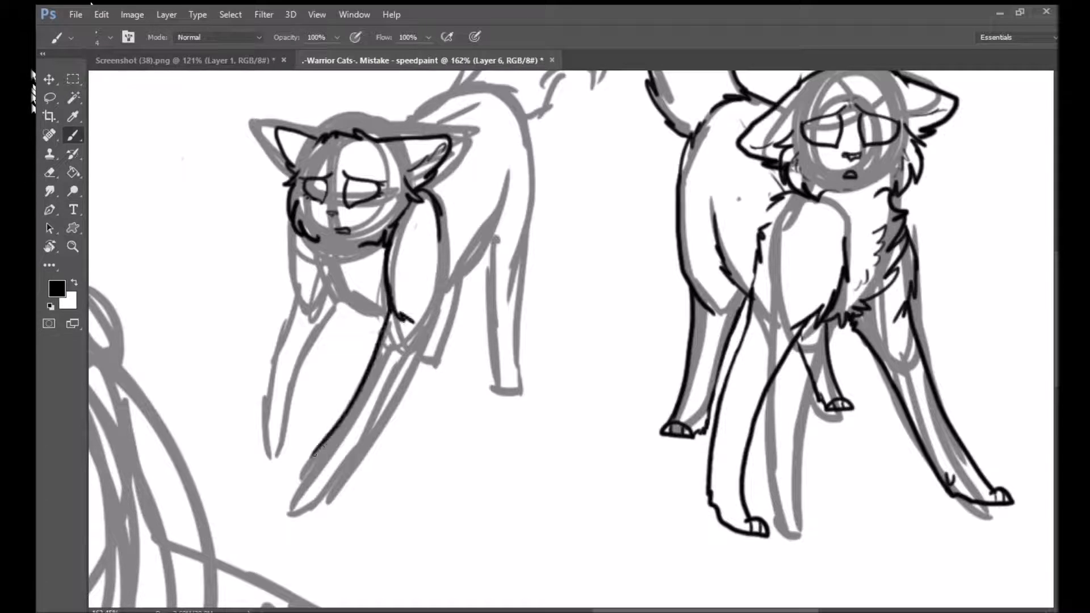
drag(432, 341, 355, 454)
drag(451, 255, 431, 341)
mouse_move(320, 460)
mouse_down()
mouse_move(351, 458)
mouse_move(353, 468)
mouse_up()
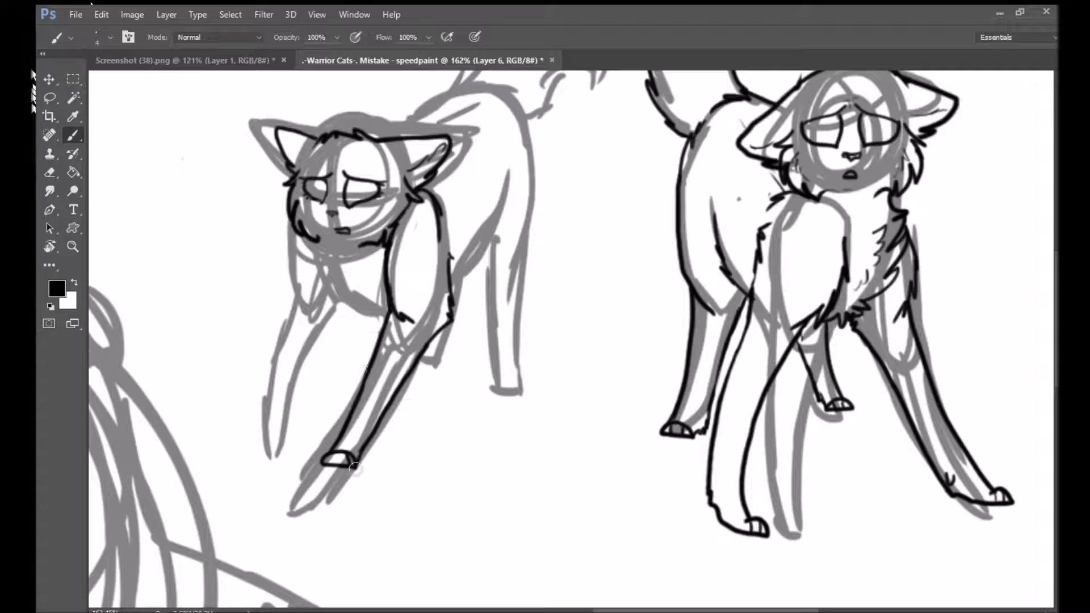
drag(322, 247, 389, 315)
drag(343, 267, 377, 296)
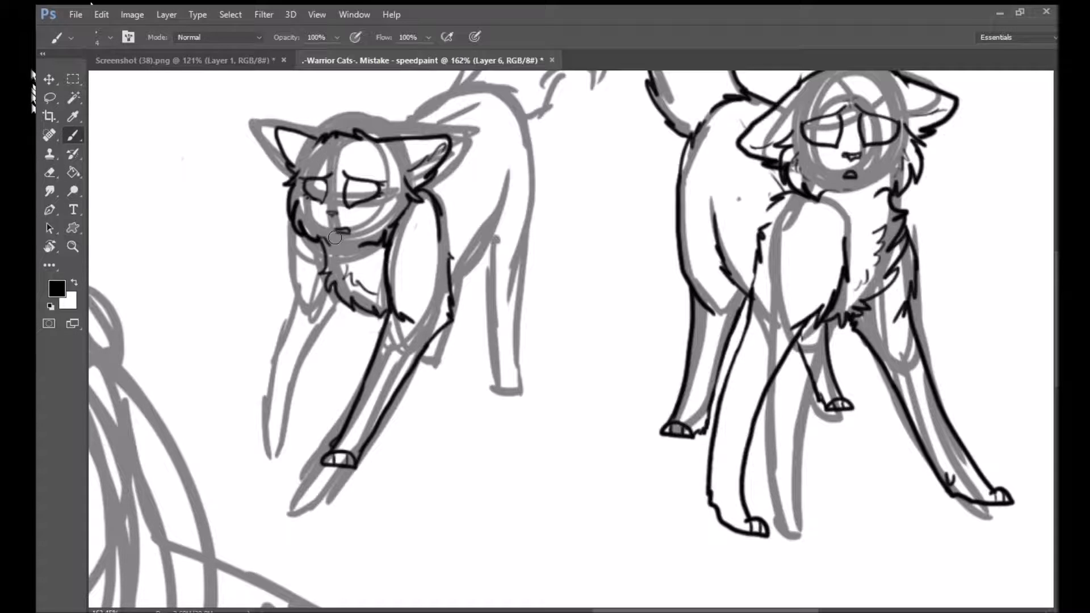
mouse_move(296, 230)
mouse_down()
mouse_move(271, 433)
mouse_move(372, 306)
mouse_up()
drag(303, 292, 297, 257)
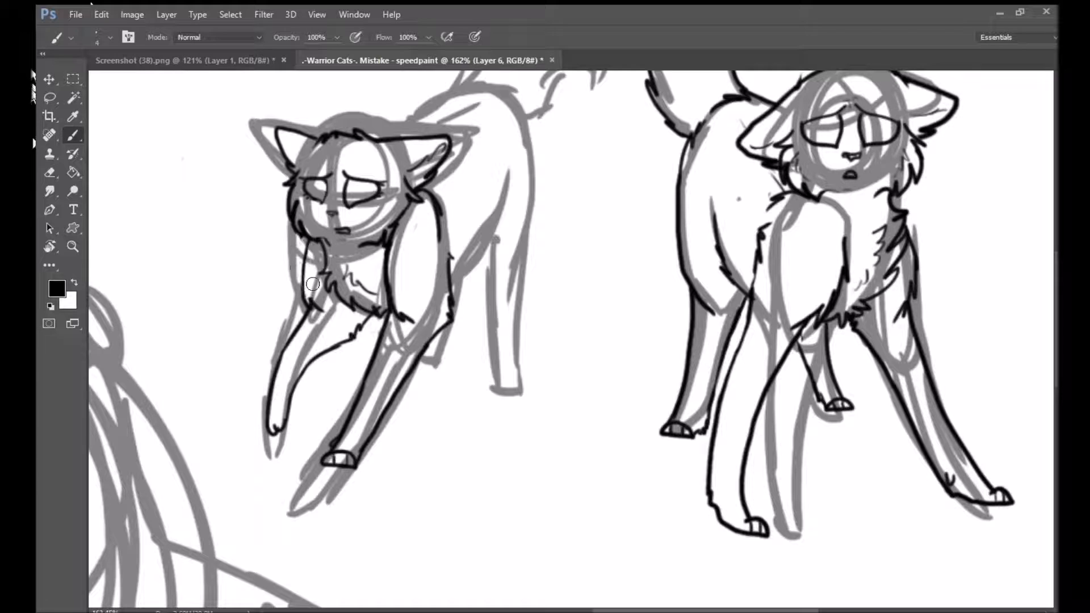
Ink the left cat's back, belly, hind leg with paw, and tail
drag(478, 247, 505, 183)
mouse_move(383, 138)
mouse_down()
mouse_move(497, 86)
mouse_move(525, 267)
mouse_move(514, 364)
mouse_up()
drag(494, 380, 515, 366)
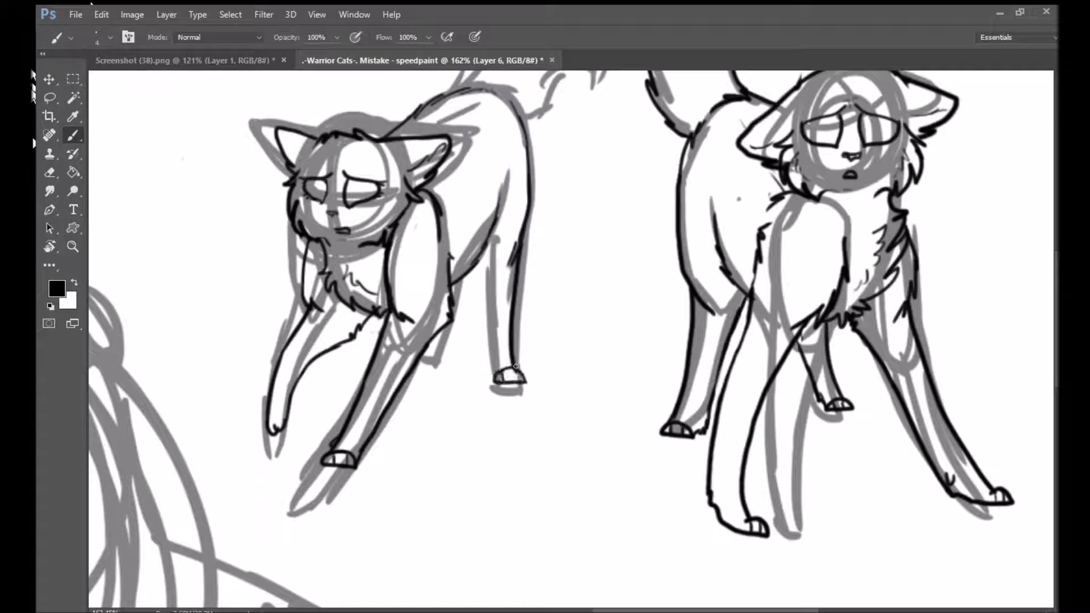
key(ctrl+z)
drag(481, 258, 492, 371)
drag(457, 278, 454, 323)
scroll(427, 338, up, 5)
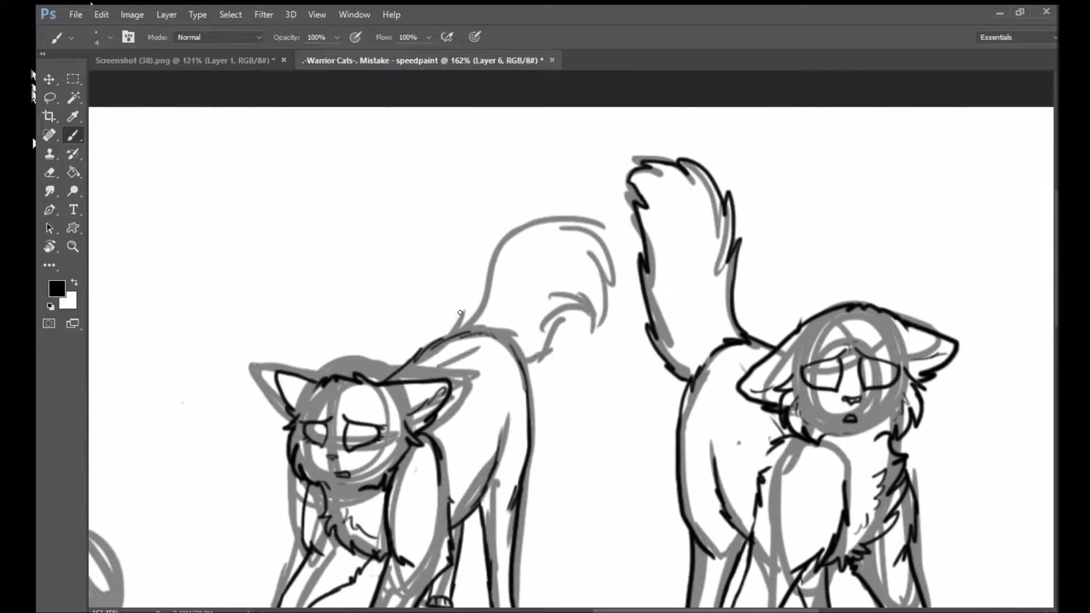
mouse_move(489, 267)
mouse_down()
mouse_move(604, 227)
mouse_move(528, 361)
mouse_up()
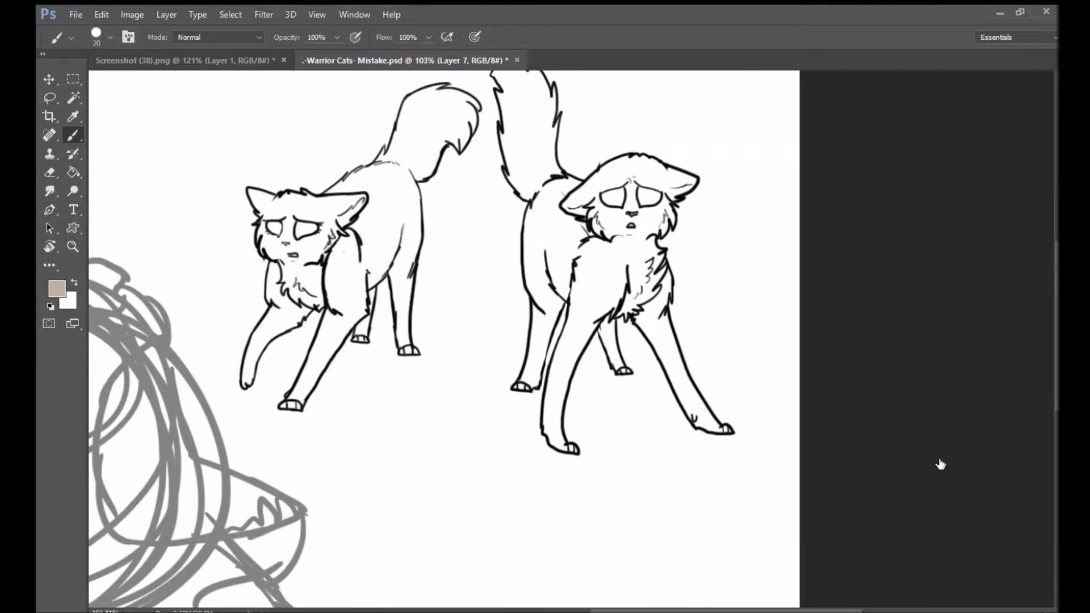
Paint Bucket-fill the left cat beige on Layer 7, keeping the line art above it
key(v)
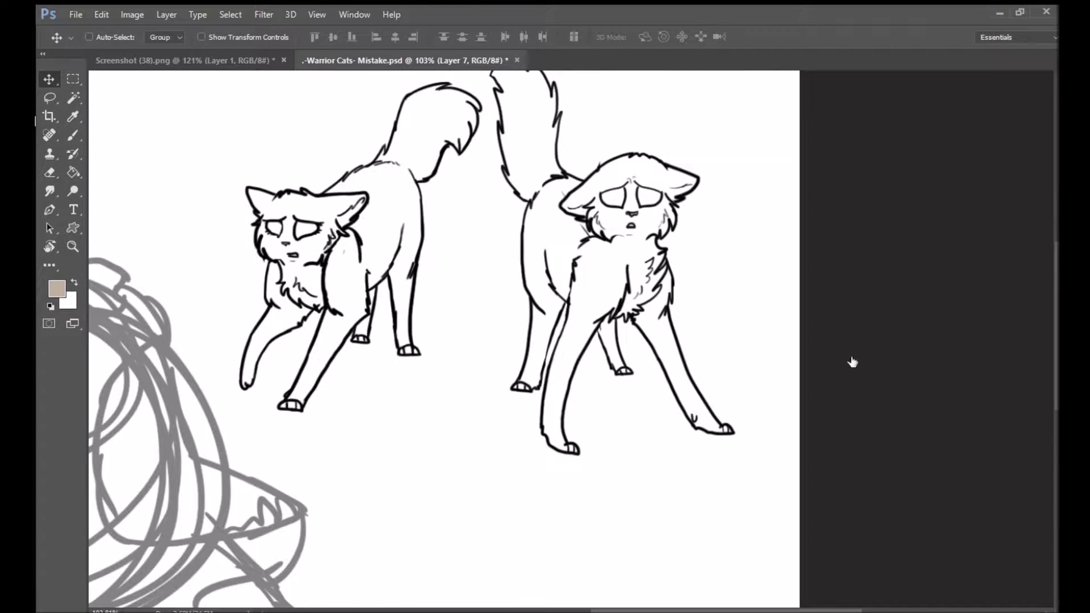
key(g)
click(355, 254)
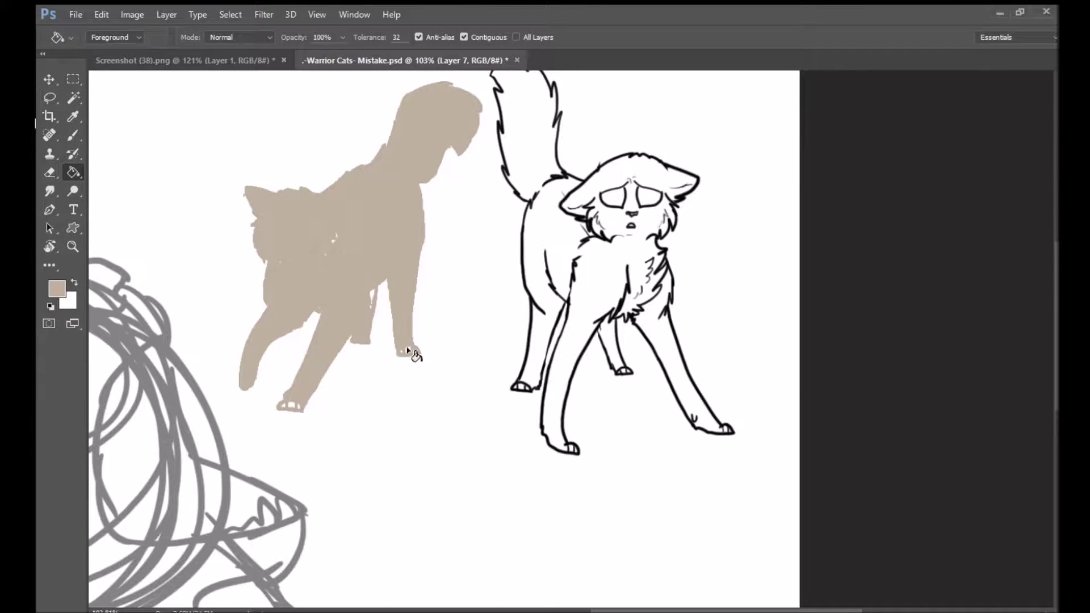
key(b)
key(ctrl+bracketleft)
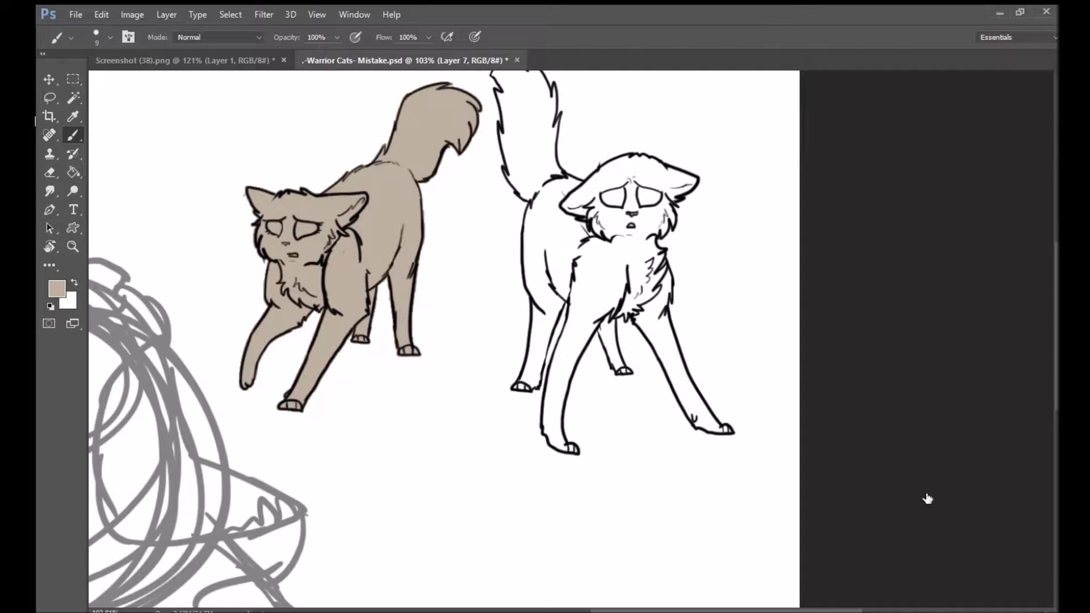
Lasso a patch across the orange cat's face and ear and fill it brown
key(l)
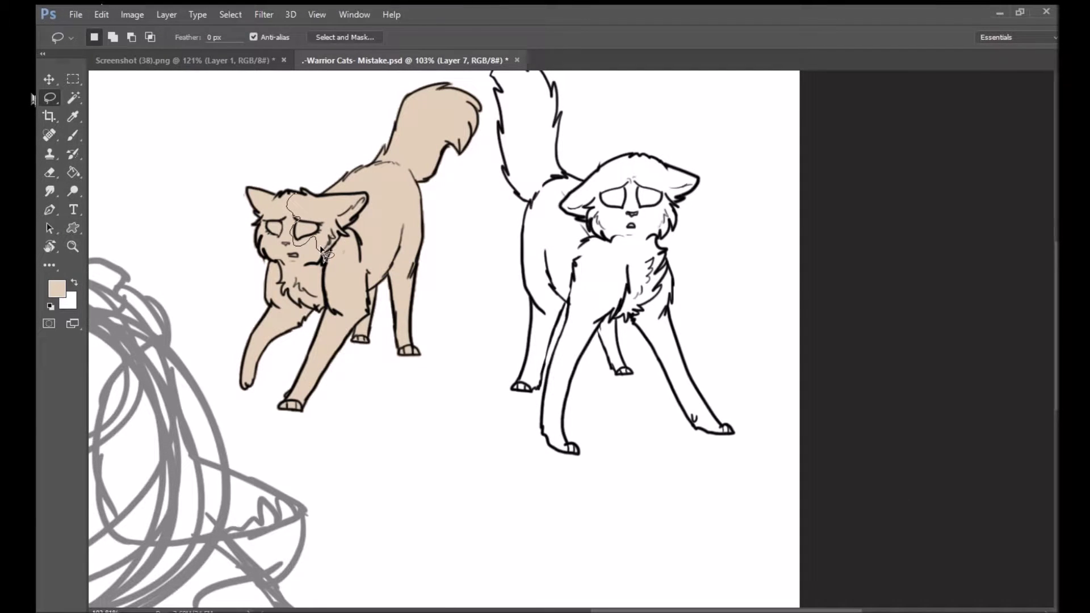
drag(363, 200, 366, 199)
key(b)
key(alt+BackSpace)
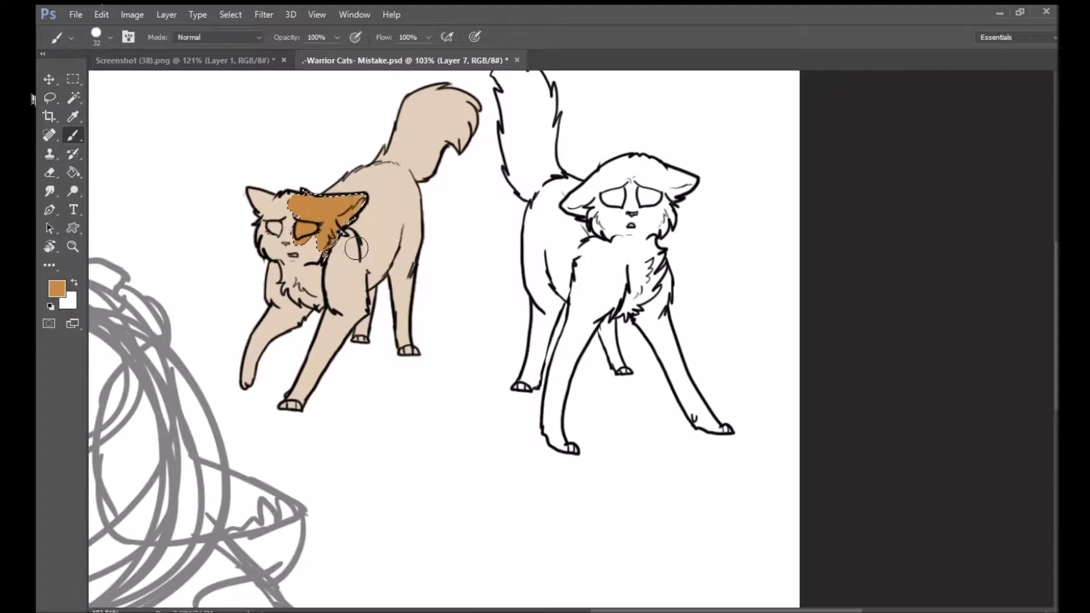
Select the whole left cat shape and fill it with the beige base colour
key(w)
click(369, 255)
key(b)
alt+click(276, 335)
key(ctrl+d)
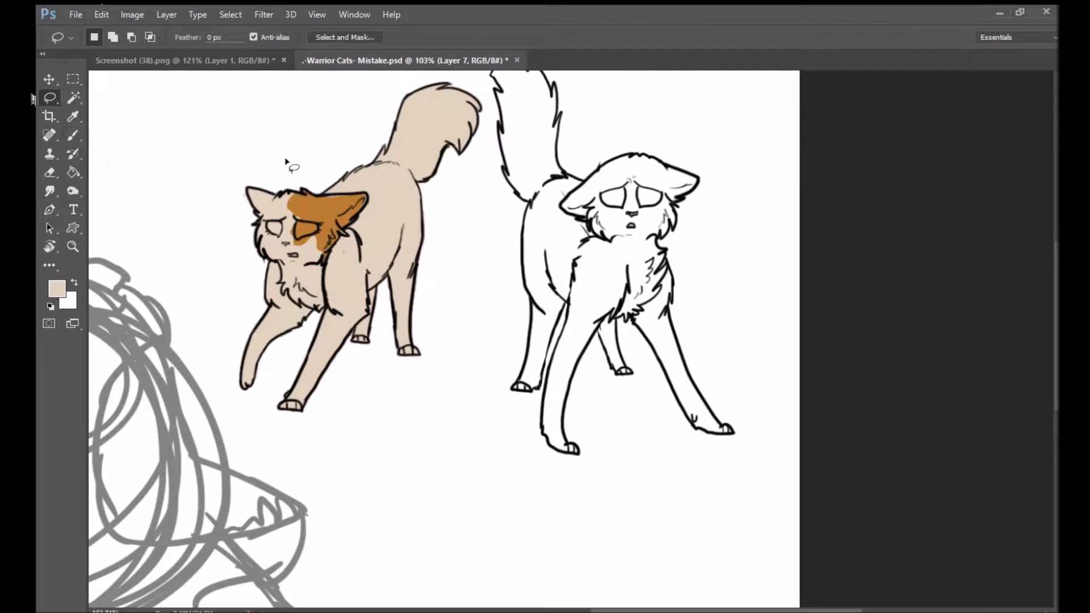
Shrink the brush to 12 and try beige dabs on the brown patch, then undo them
alt+click(313, 203)
alt+scroll(313, 203, up, 3)
key(bracketleft)
key(bracketleft)
key(bracketleft)
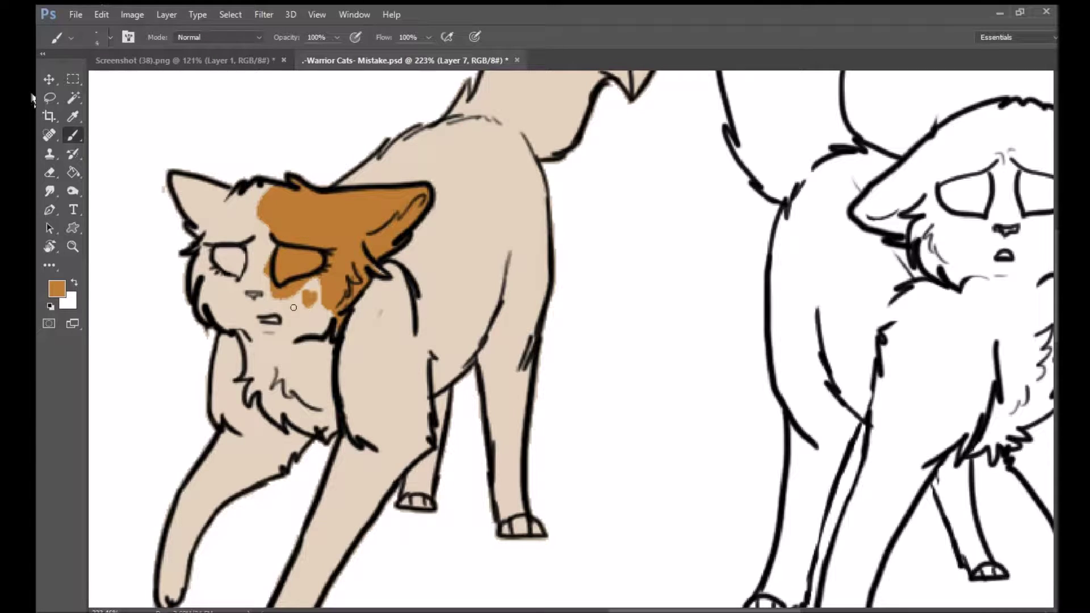
alt+click(242, 230)
drag(278, 221, 278, 233)
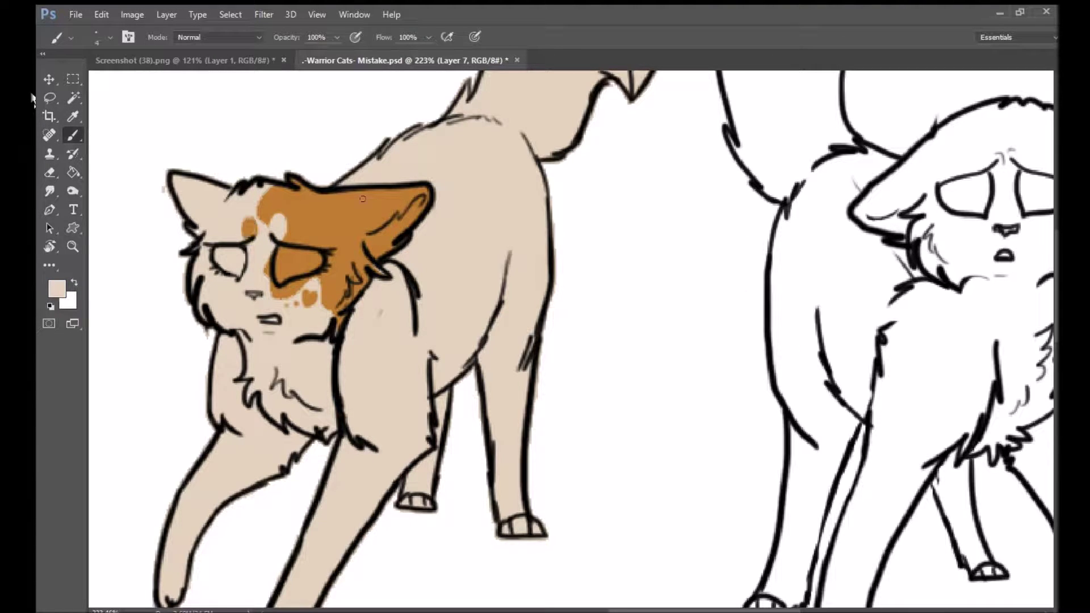
key(ctrl+z)
Paint a brown patch across the orange cat's left cheek
alt+click(272, 227)
drag(193, 273, 227, 324)
drag(221, 284, 256, 286)
alt+click(170, 225)
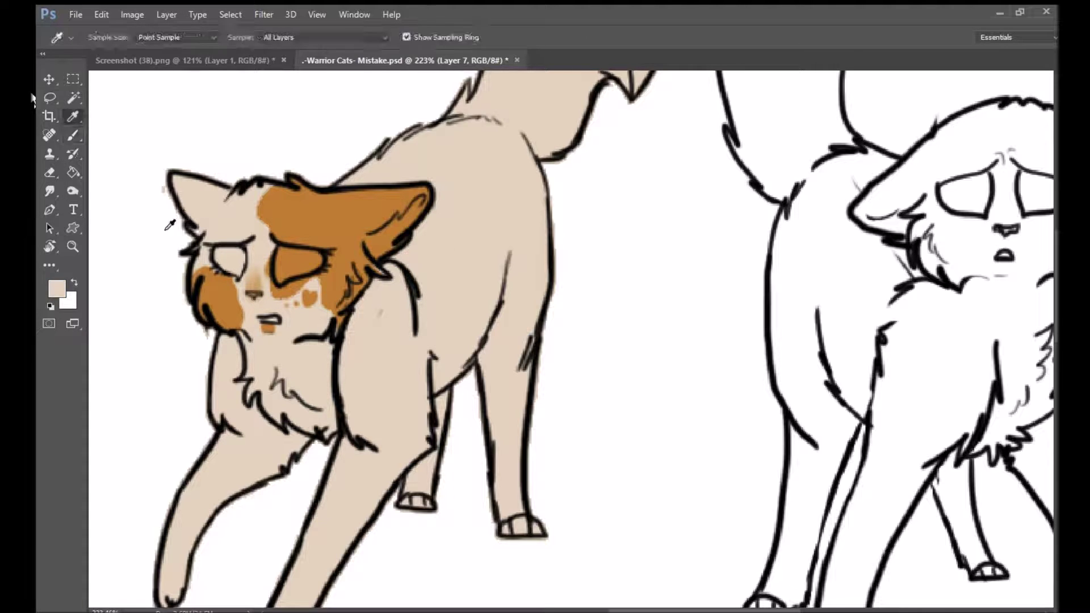
alt+click(318, 210)
Paint a brown patch along the cat's back and down the hind leg, brush size 10
drag(482, 122, 477, 295)
drag(511, 136, 525, 267)
mouse_move(443, 133)
mouse_down()
mouse_move(506, 169)
mouse_move(519, 377)
mouse_up()
alt+click(533, 148)
key(bracketleft)
alt+click(449, 171)
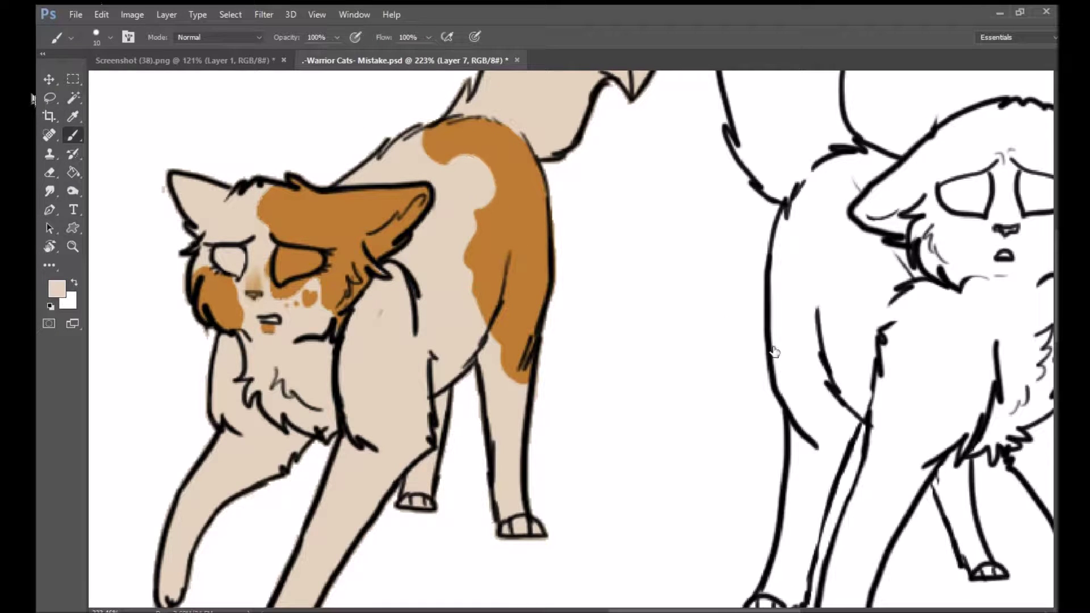
Add a beige spot with small brown dots on the cat's flank
drag(471, 159, 454, 196)
alt+click(500, 227)
click(475, 245)
mouse_move(477, 233)
mouse_down()
mouse_move(485, 256)
mouse_move(466, 284)
mouse_move(469, 194)
mouse_move(455, 250)
mouse_up()
click(462, 229)
Smudge the brown back patch edges and paint brown on the hind foot
key(r)
drag(431, 137, 510, 374)
key(b)
drag(415, 474, 423, 499)
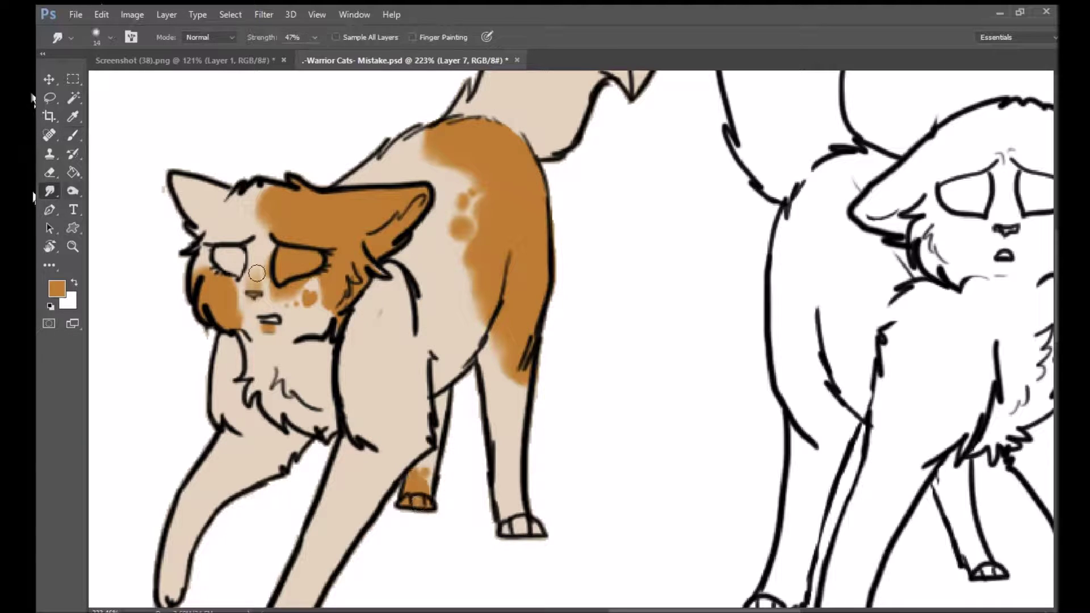
key(r)
scroll(138, 202, up, 1)
scroll(473, 254, down, 5)
key(b)
Paint brown on the chest and front leg and smudge those edges soft
drag(423, 281, 341, 414)
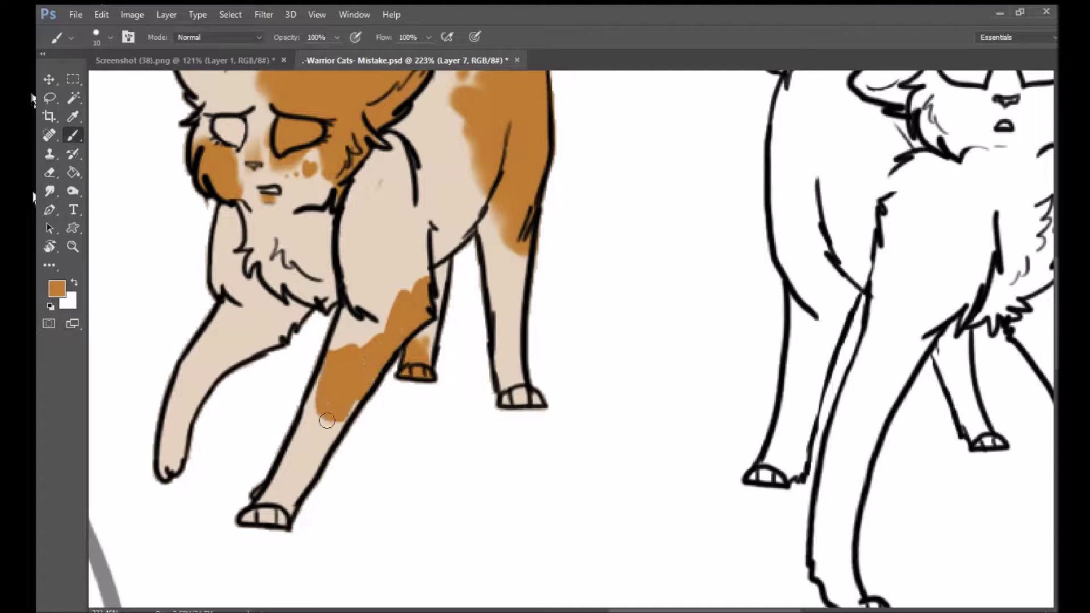
drag(340, 363, 255, 516)
drag(227, 210, 235, 246)
key(r)
key(b)
drag(397, 267, 406, 295)
key(r)
drag(233, 250, 239, 295)
drag(409, 273, 352, 340)
Paint the tail brown and blend a cream tip into it with the Smudge tool
scroll(473, 255, down, 3)
key(b)
mouse_move(420, 256)
mouse_down()
mouse_move(452, 210)
mouse_move(533, 193)
mouse_up()
mouse_move(528, 222)
mouse_down()
mouse_move(467, 253)
mouse_move(482, 266)
mouse_move(488, 182)
mouse_move(525, 187)
mouse_up()
alt+click(375, 273)
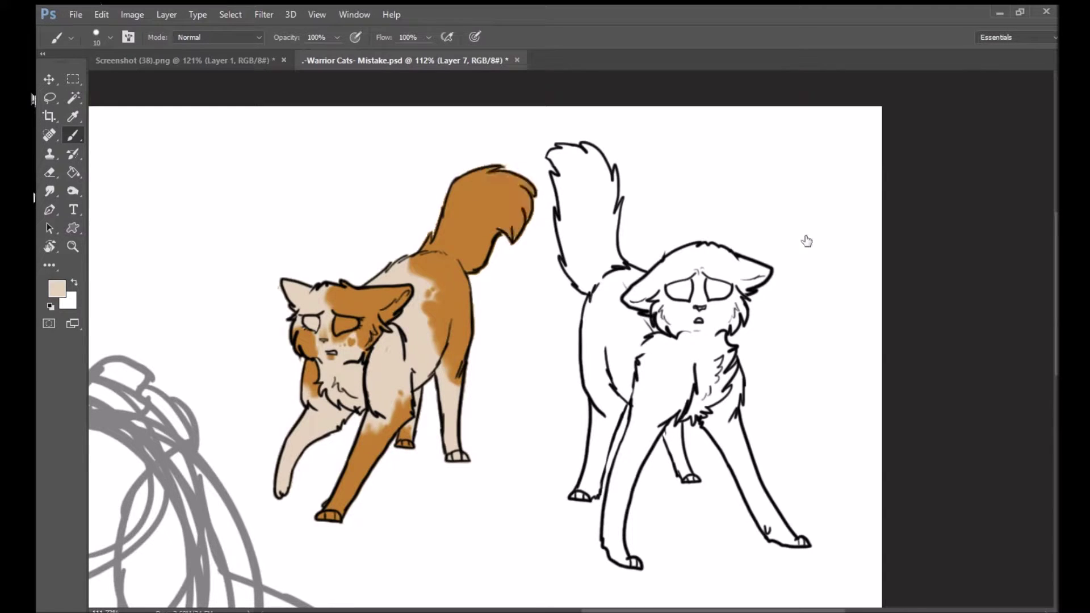
key(r)
drag(493, 200, 509, 219)
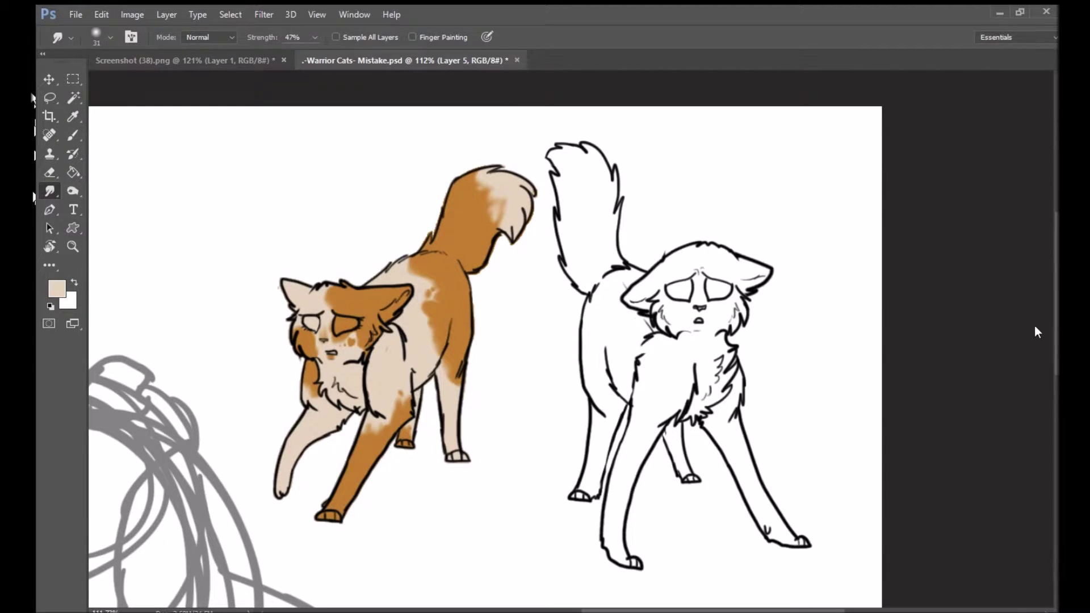
key(b)
drag(256, 227, 567, 510)
key(z)
click(397, 312)
key(e)
key(b)
mouse_move(303, 175)
mouse_down()
mouse_move(505, 164)
mouse_move(630, 79)
mouse_up()
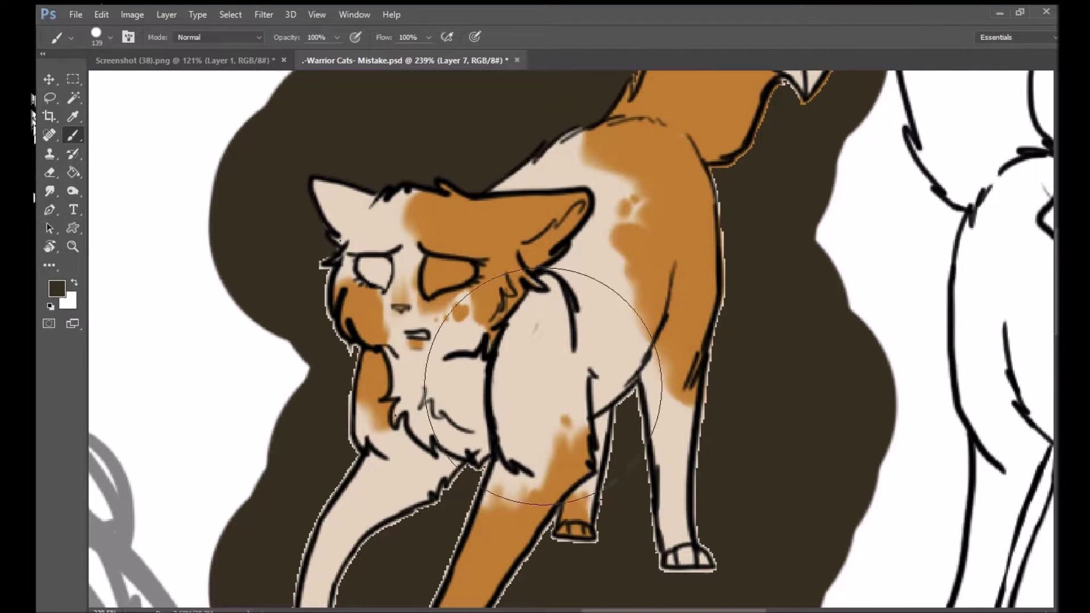
drag(543, 386, 457, 573)
mouse_move(485, 210)
mouse_down()
mouse_move(637, 109)
mouse_move(693, 162)
mouse_move(604, 303)
mouse_move(560, 448)
mouse_up()
scroll(560, 448, down, 3)
mouse_move(559, 264)
mouse_down()
mouse_move(541, 452)
mouse_move(494, 562)
mouse_move(454, 429)
mouse_up()
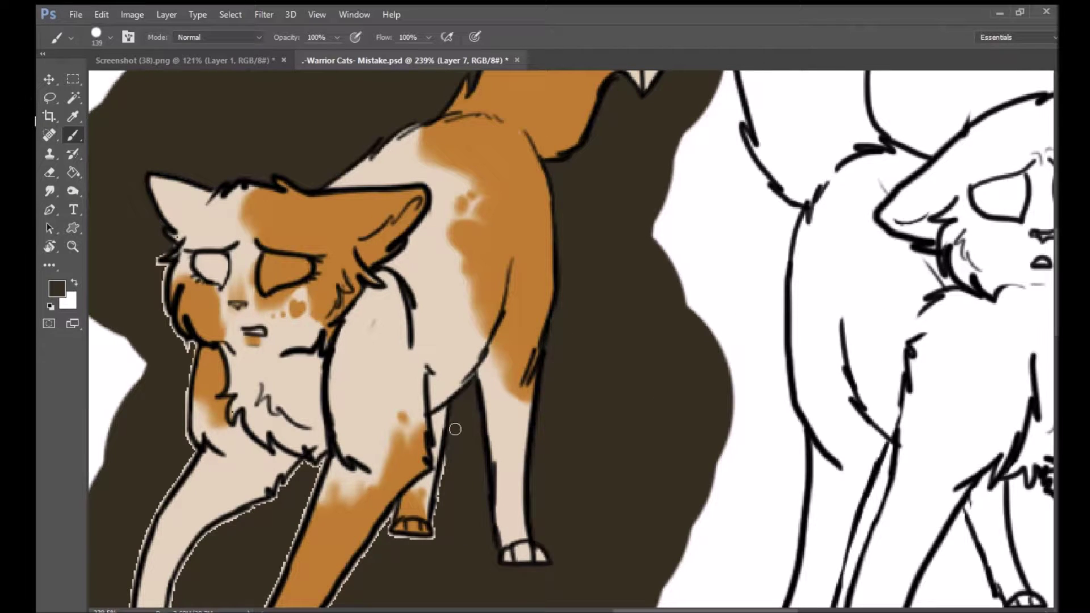
scroll(392, 512, down, 3)
drag(239, 568, 465, 607)
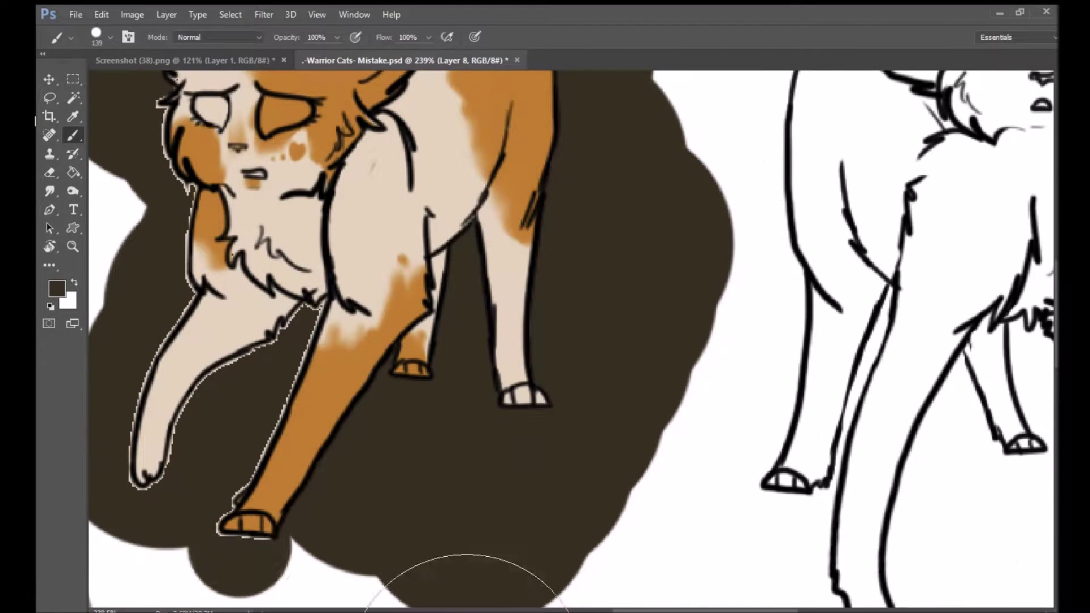
mouse_move(234, 490)
mouse_down()
mouse_move(274, 342)
mouse_move(151, 486)
mouse_move(194, 244)
mouse_move(171, 100)
mouse_up()
key(z)
key(l)
drag(457, 310, 471, 285)
key(v)
key(w)
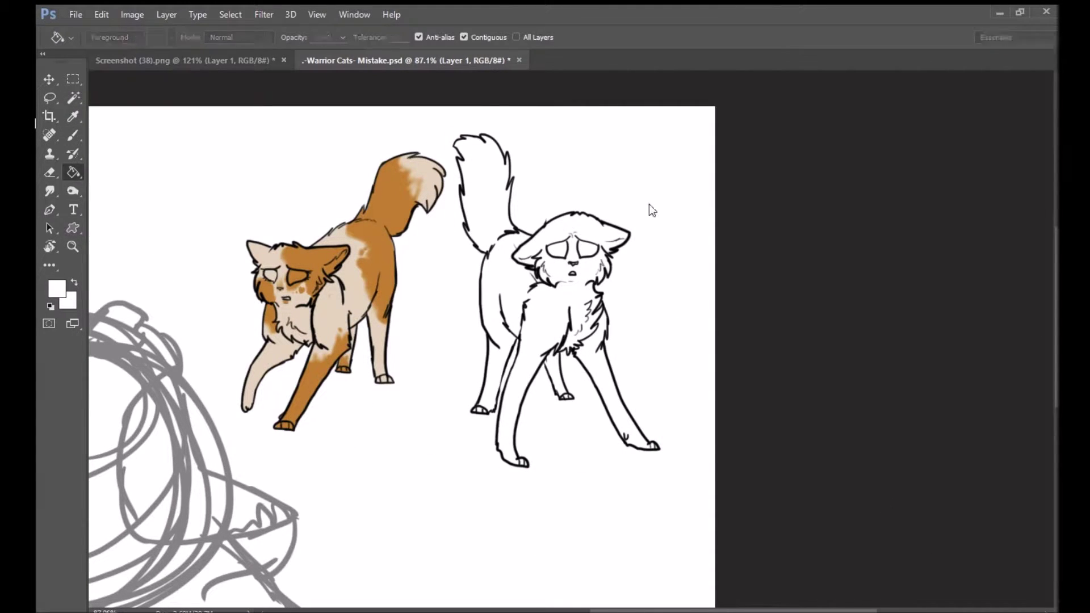
Paint a red backdrop behind the white cat and fill its body solid white
key(b)
mouse_move(649, 204)
mouse_down()
mouse_move(584, 363)
mouse_move(659, 466)
mouse_up()
key(g)
click(535, 308)
click(531, 250)
click(588, 253)
click(525, 306)
key(b)
drag(548, 250, 597, 245)
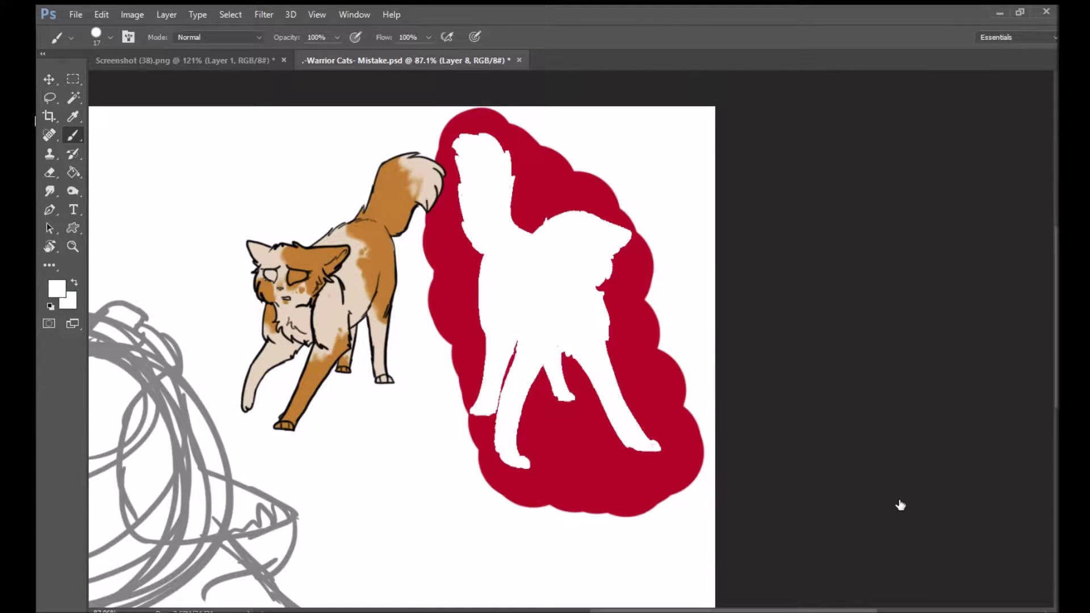
Fill the white cat's head cap and neck-shoulder area with black
key(l)
key(d)
drag(531, 223, 548, 278)
key(alt+BackSpace)
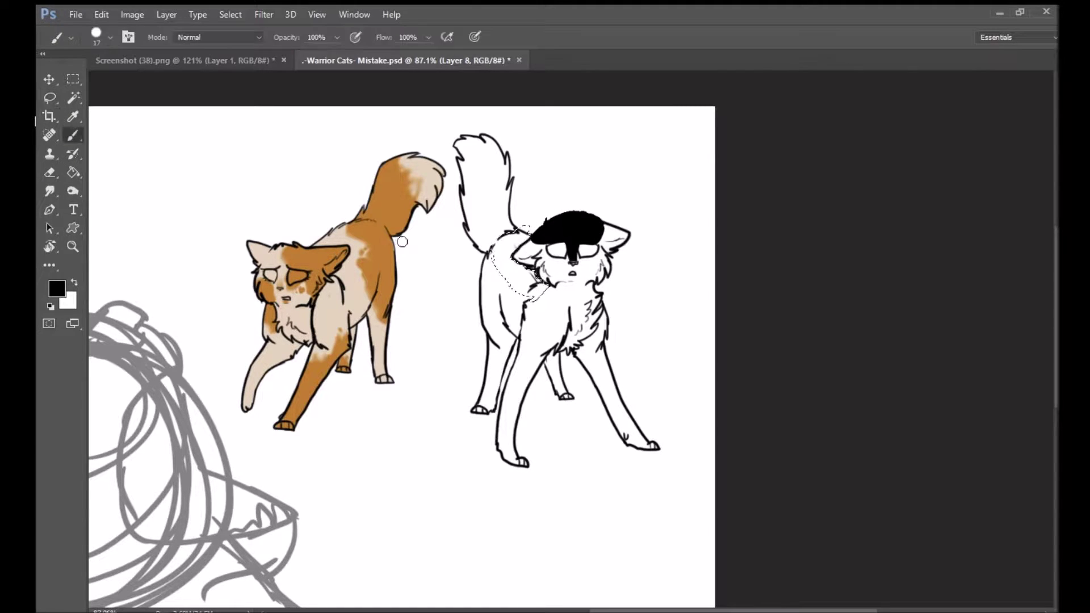
key(alt+BackSpace)
key(ctrl+d)
key(b)
key(l)
Paint the right ear black and fill a black patch on the neck
key(b)
drag(615, 227, 627, 244)
key(l)
drag(545, 233, 537, 264)
key(b)
key(alt+BackSpace)
key(ctrl+d)
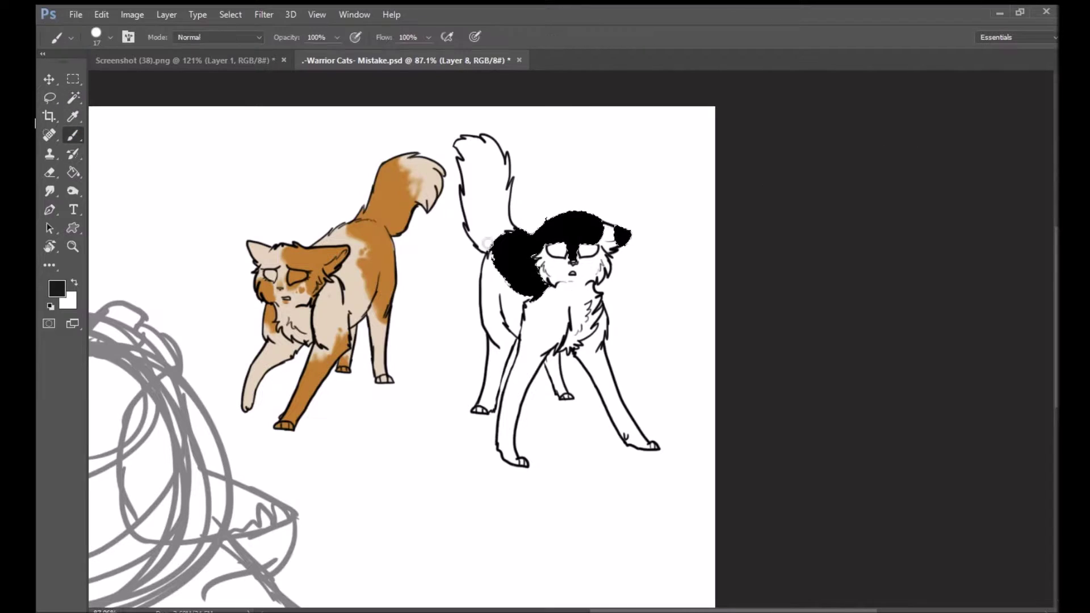
Lasso the white cat's lower front legs and fill them black
key(l)
key(b)
alt+click(593, 166)
key(l)
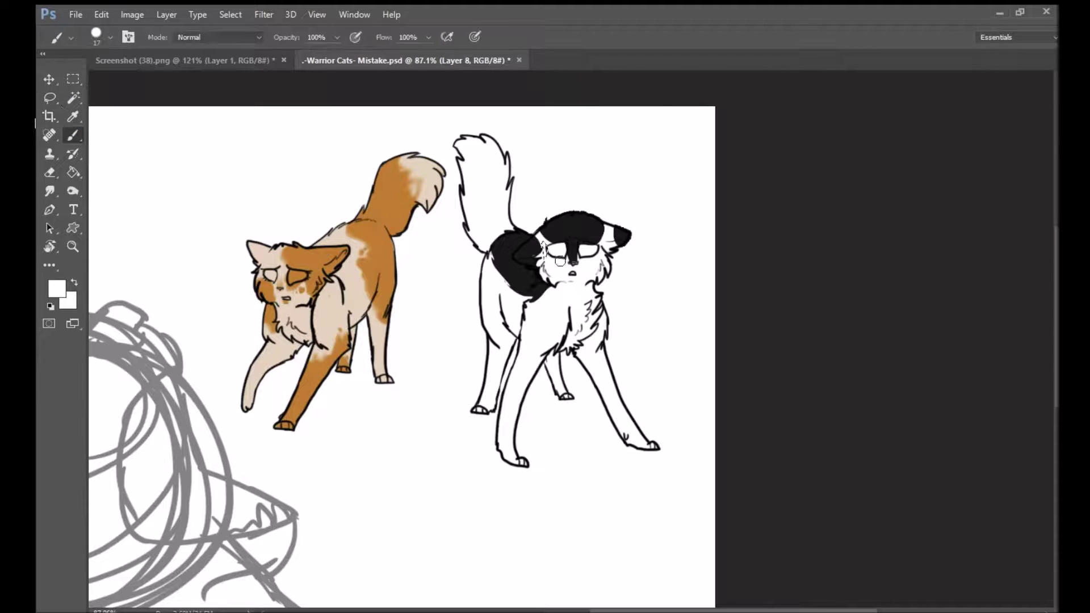
drag(514, 388, 537, 479)
key(b)
key(d)
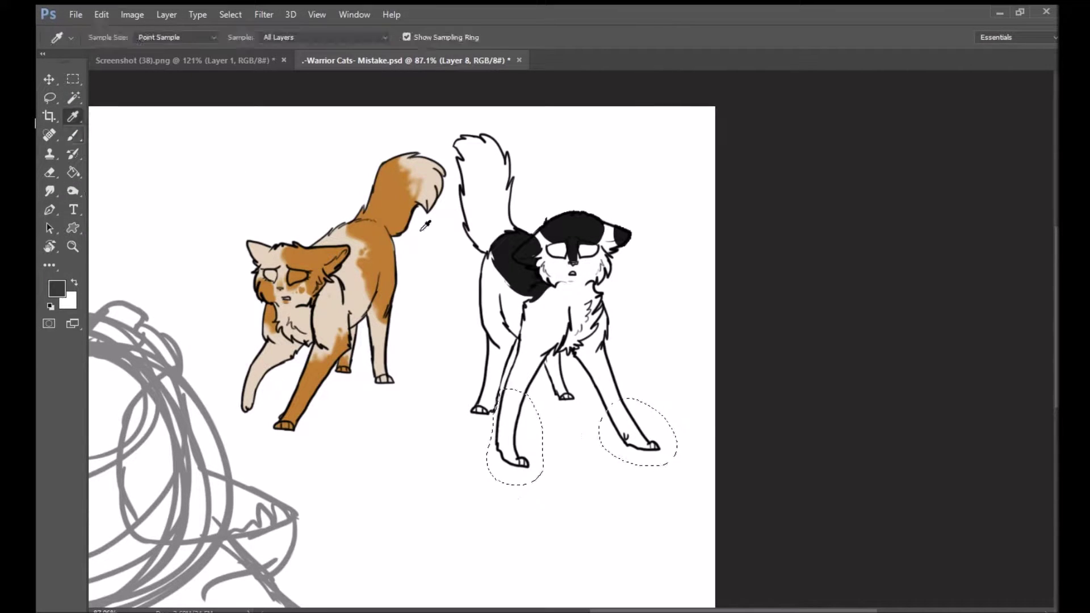
key(alt+BackSpace)
key(l)
key(alt+BackSpace)
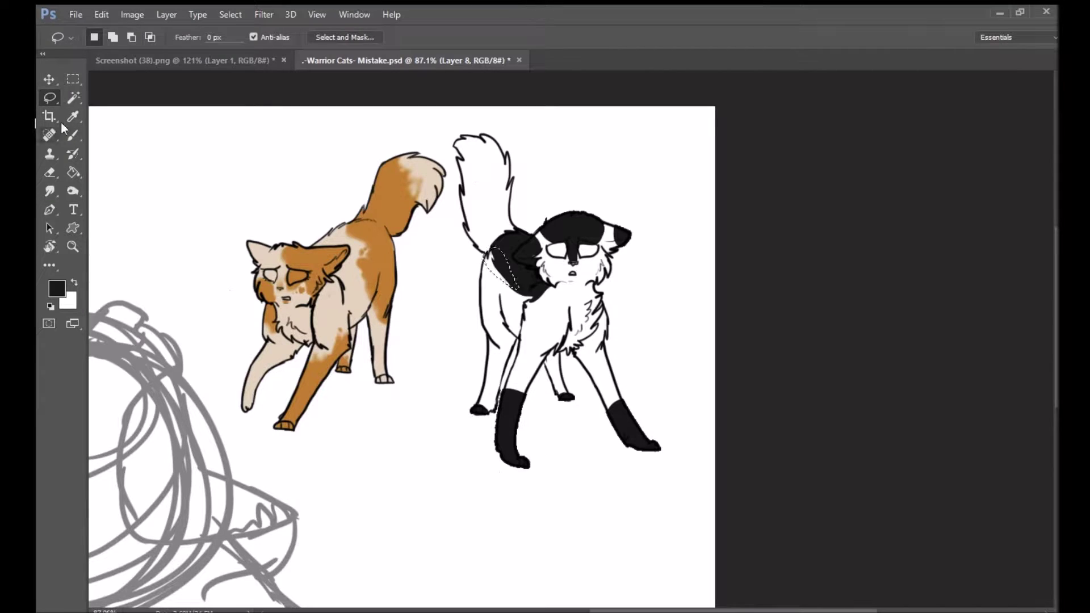
Fill the tail top and a tail band with black to make a ringed tail
key(alt+BackSpace)
key(ctrl+d)
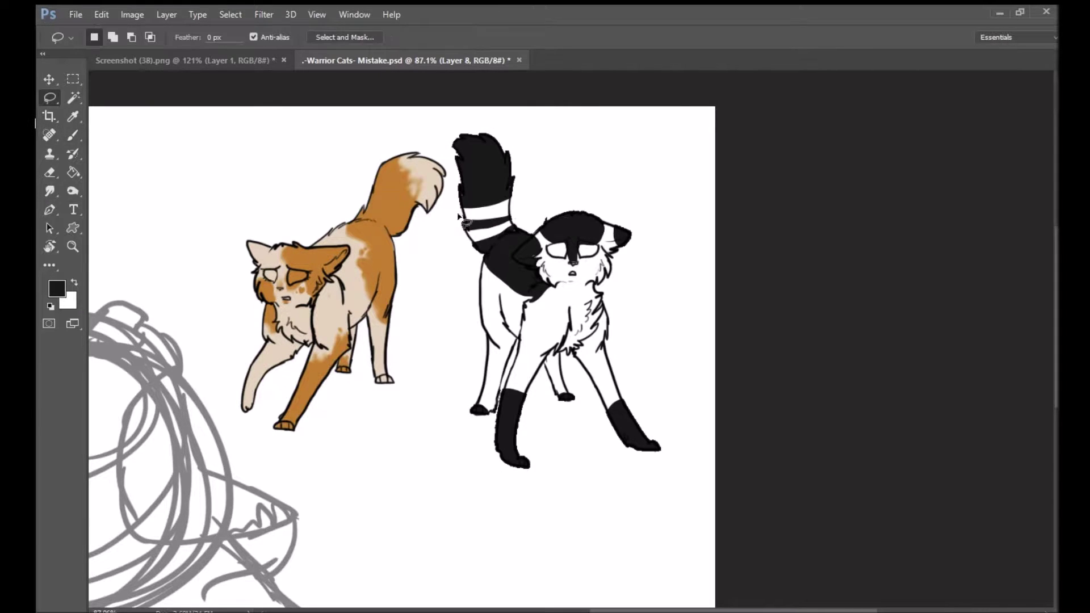
click(67, 134)
key(alt+BackSpace)
key(ctrl+d)
scroll(610, 251, up, 5)
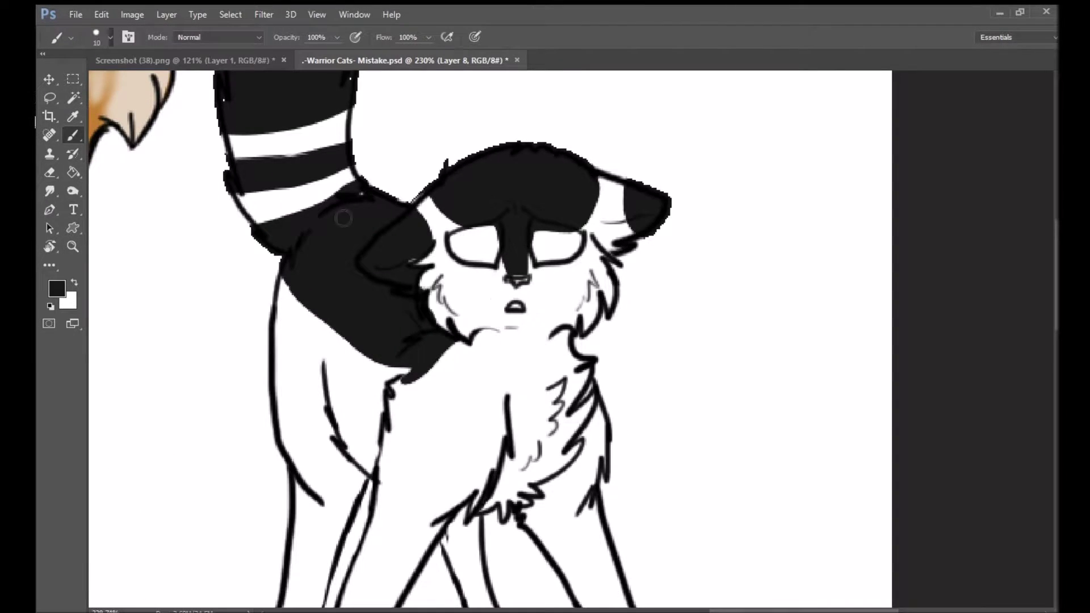
Dab white dots and marks plus a circle onto the black shoulder patch
scroll(339, 215, down, 5)
scroll(341, 227, up, 4)
click(350, 244)
click(350, 220)
key(x)
mouse_move(317, 234)
mouse_down()
mouse_move(301, 230)
mouse_move(392, 301)
mouse_move(284, 238)
mouse_up()
click(309, 236)
Fill the gap beside the white ring, smooth the patch's lower edge, and zoom out
scroll(310, 228, up, 2)
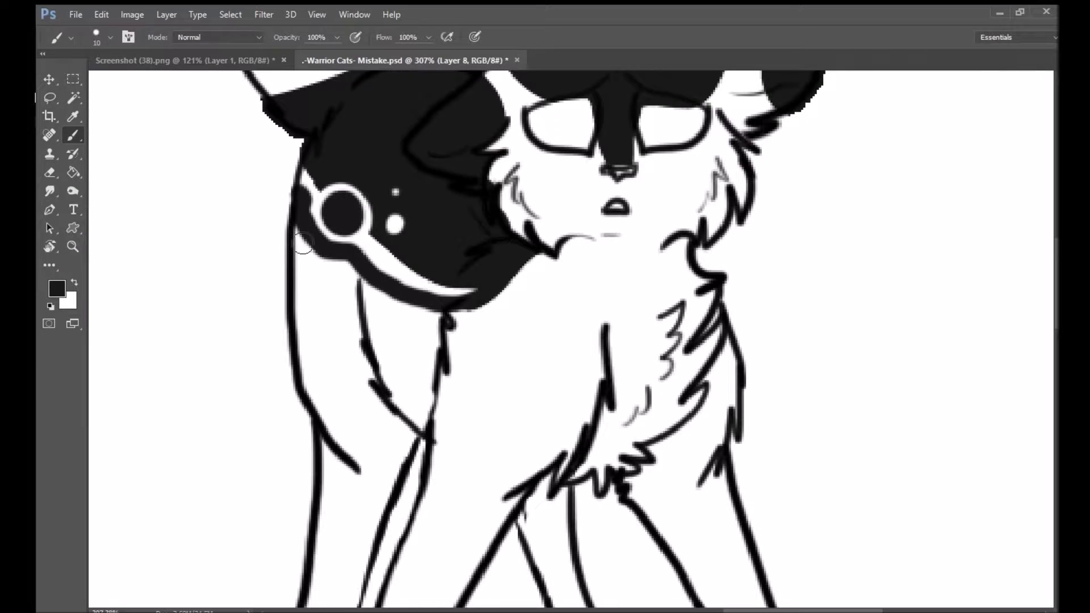
key(x)
key(x)
drag(301, 250, 304, 215)
key(x)
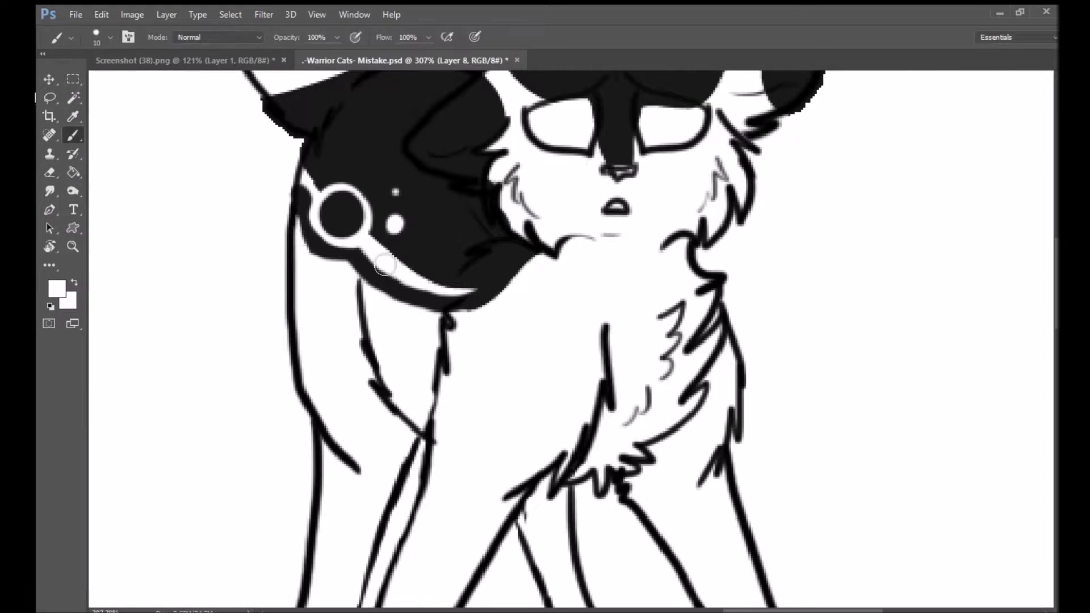
key(x)
drag(369, 267, 499, 287)
alt+click(503, 293)
drag(363, 284, 538, 282)
alt+click(471, 289)
key(z)
drag(438, 273, 241, 330)
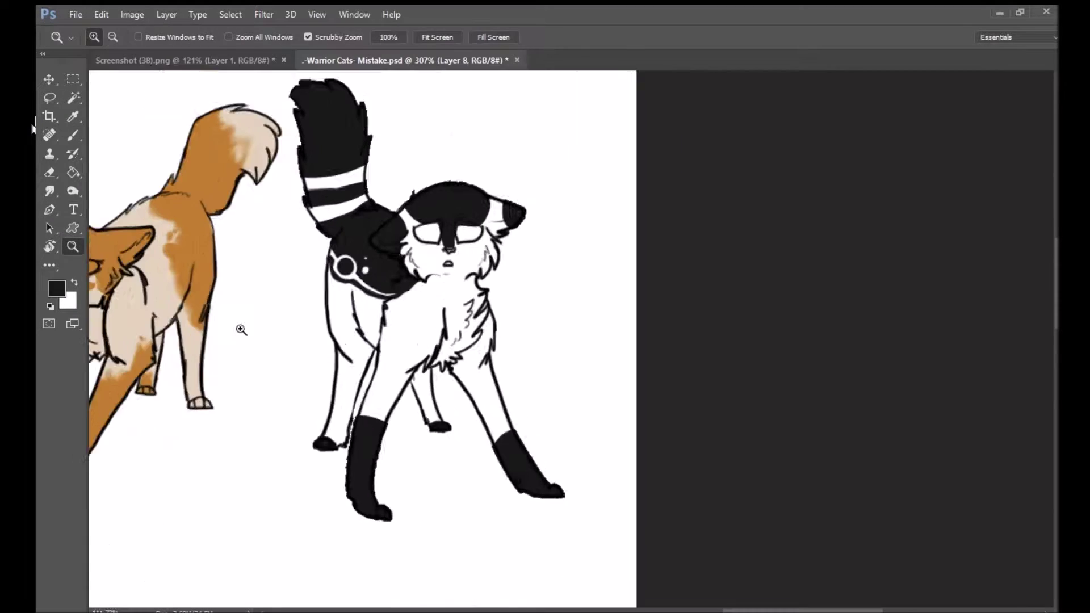
Smudge the shoulder ring, head cap, ear, leg tops and tail stripe into the white
click(50, 191)
drag(341, 256, 397, 289)
drag(346, 249, 380, 286)
drag(443, 205, 418, 193)
drag(528, 187, 559, 195)
drag(363, 449, 392, 452)
drag(554, 480, 537, 462)
drag(306, 188, 346, 189)
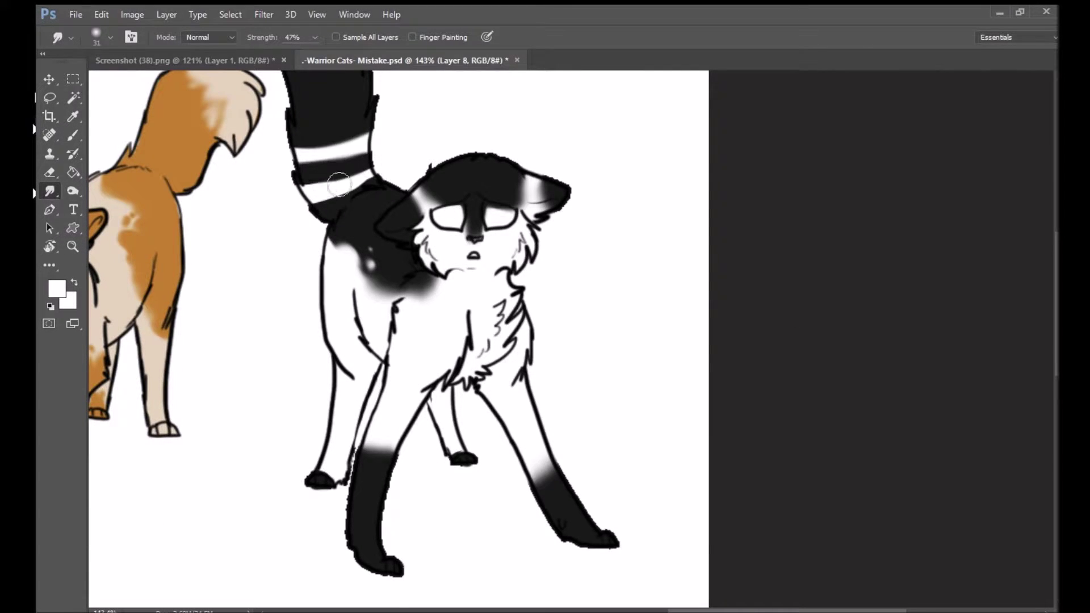
Zoom out, patch the white sliver between the legs with red, then hide the red backdrop
key(z)
drag(635, 550, 583, 462)
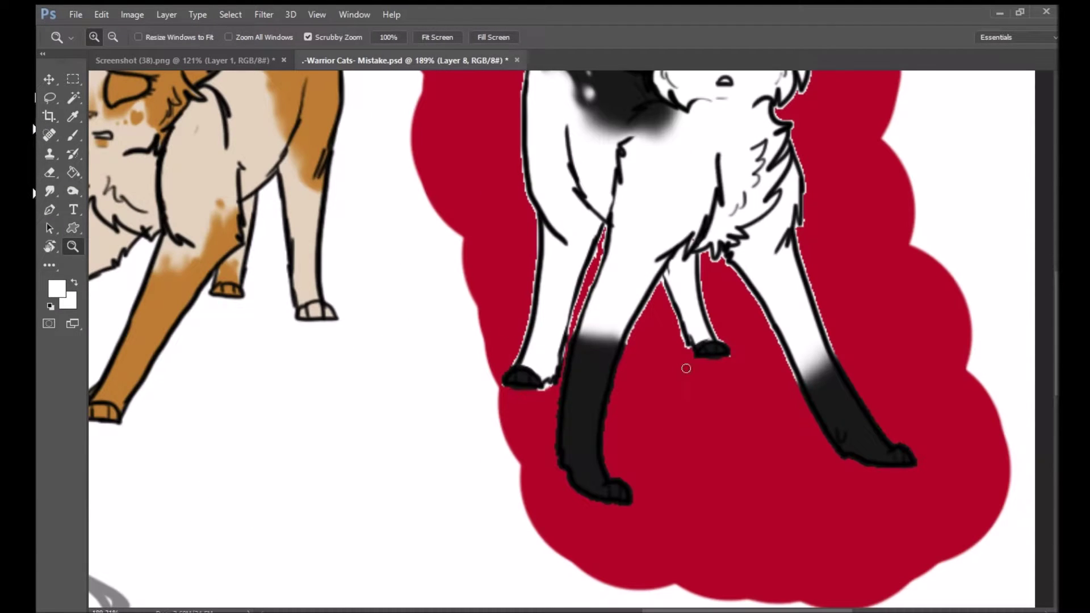
drag(559, 376, 595, 261)
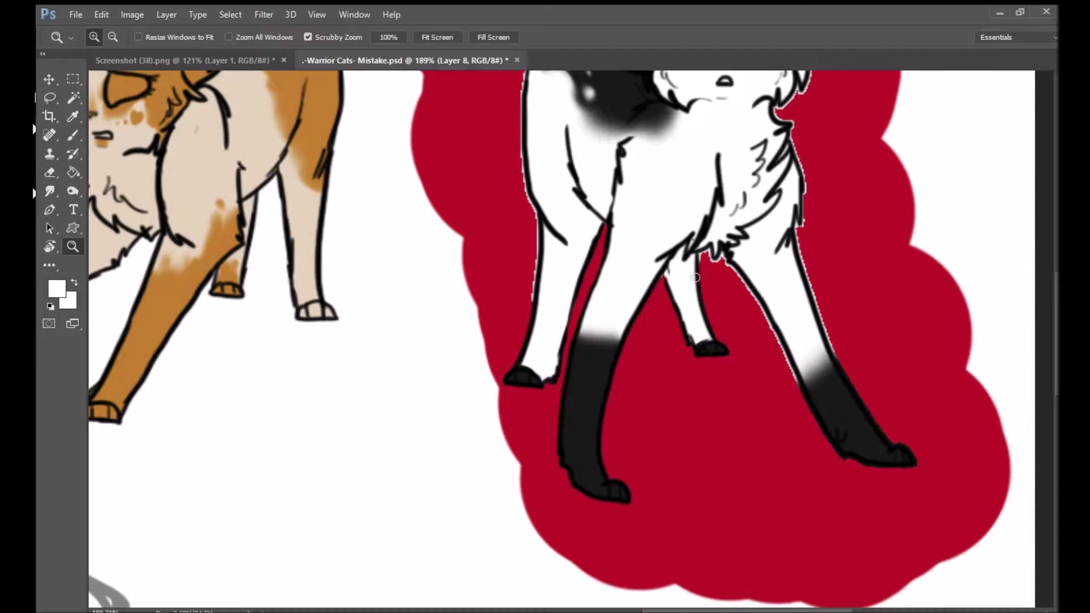
drag(700, 250, 550, 255)
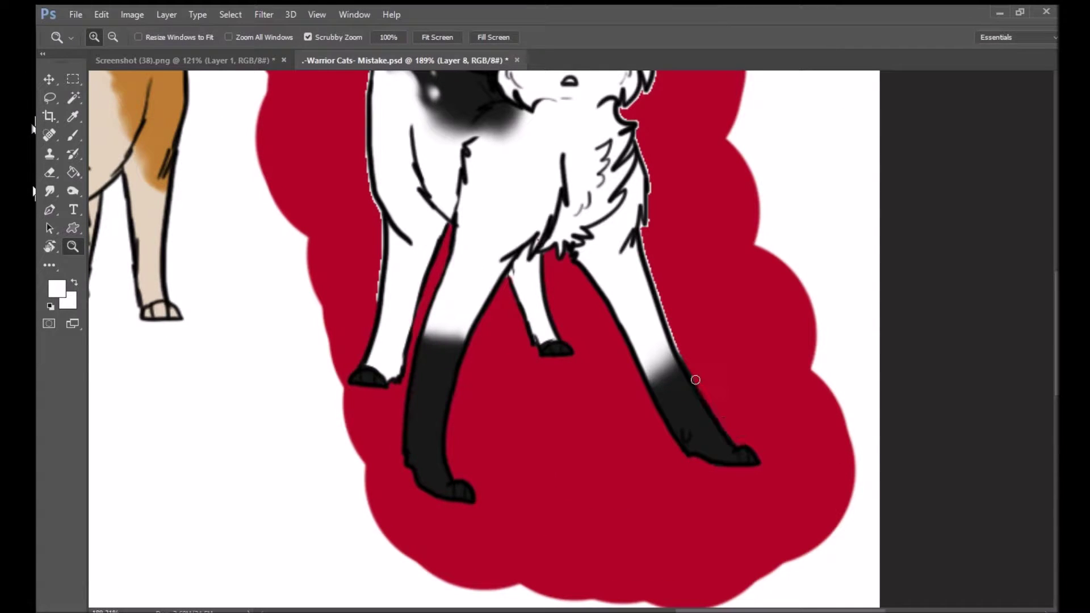
scroll(640, 93, up, 5)
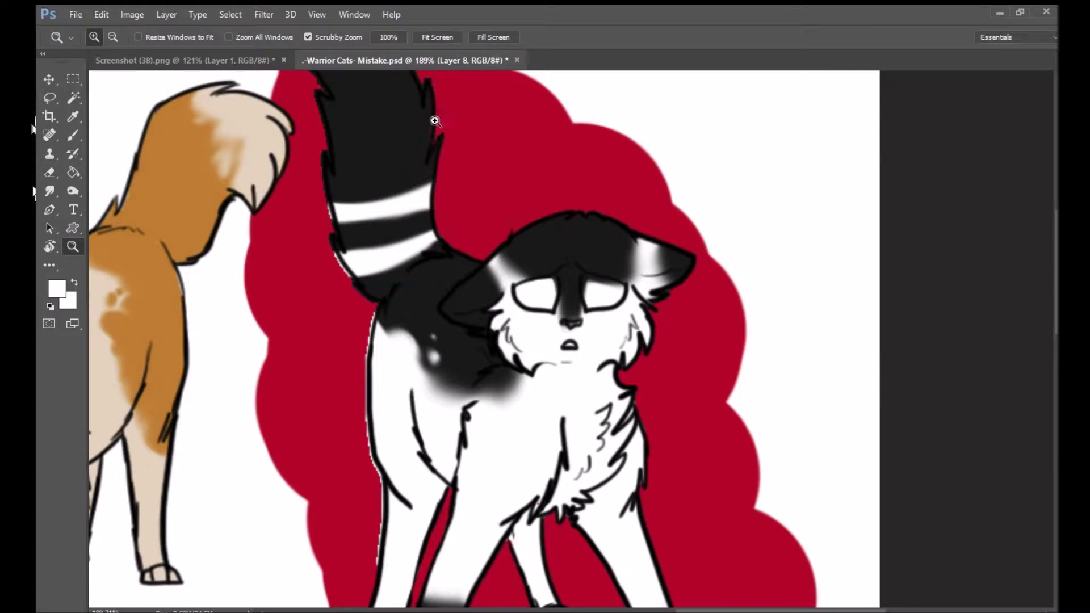
key(b)
key(d)
scroll(588, 237, up, 2)
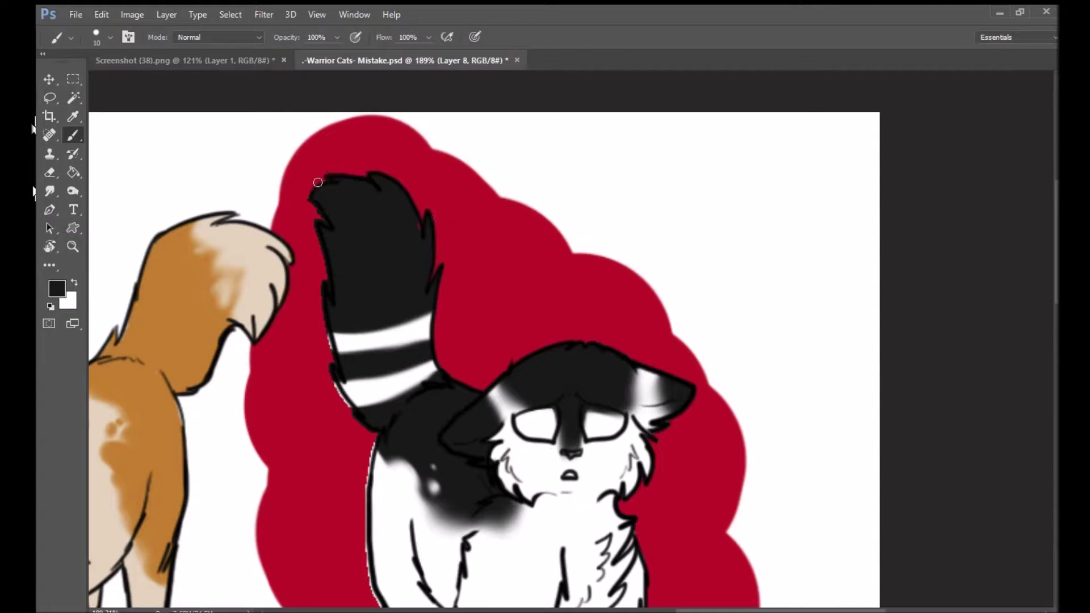
scroll(868, 321, down, 5)
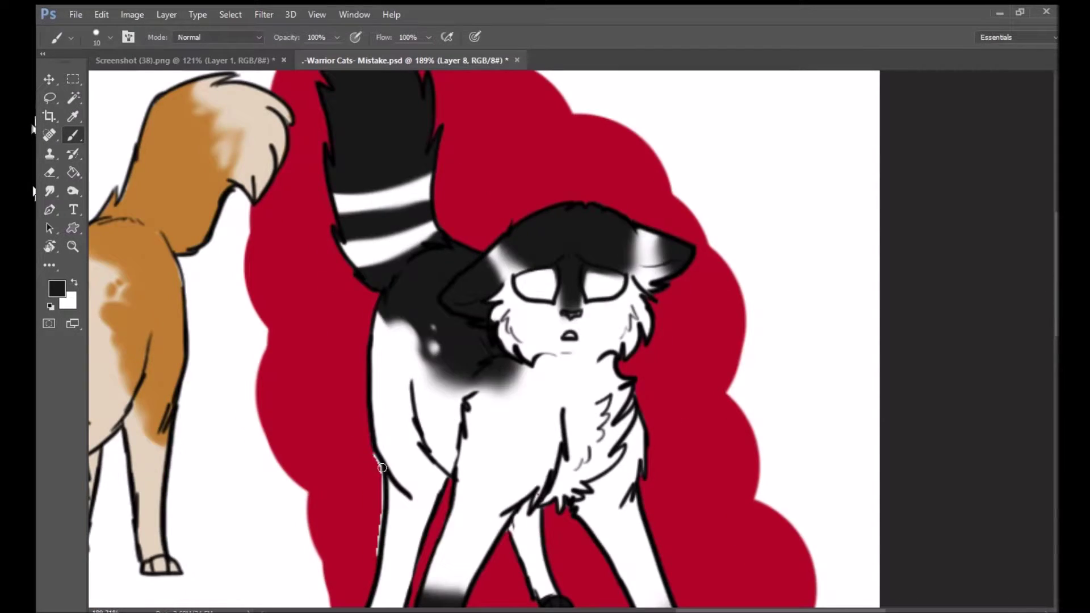
key(ctrl+z)
key(z)
scroll(1040, 341, down, 3)
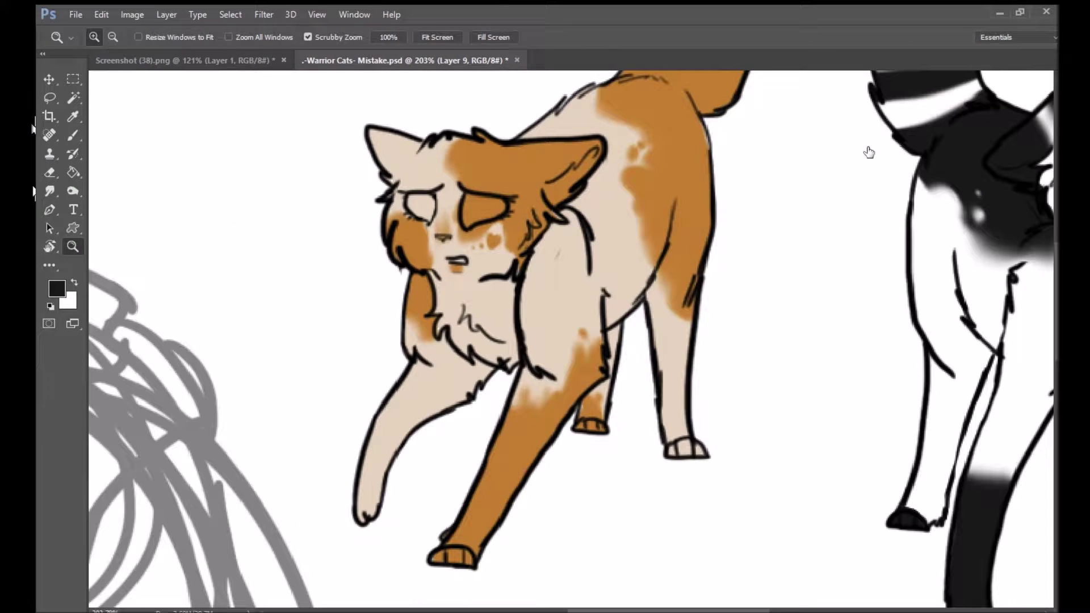
Tint the orange cat's eyes pale green at low paint opacity
key(b)
mouse_move(482, 211)
mouse_down()
mouse_move(453, 236)
mouse_move(477, 197)
mouse_up()
key(2)
key(3)
key(ctrl+shift+alt+n)
On a new layer, add dark pupils and small white highlights to both eyes
ctrl+click(530, 156)
key(d)
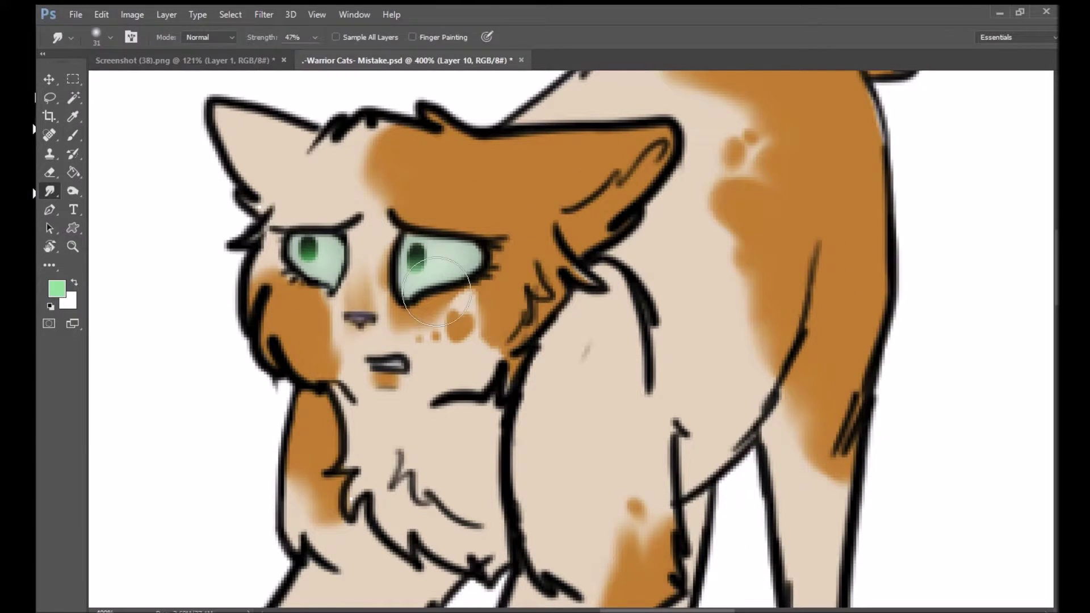
key(ctrl+shift+alt+n)
click(421, 251)
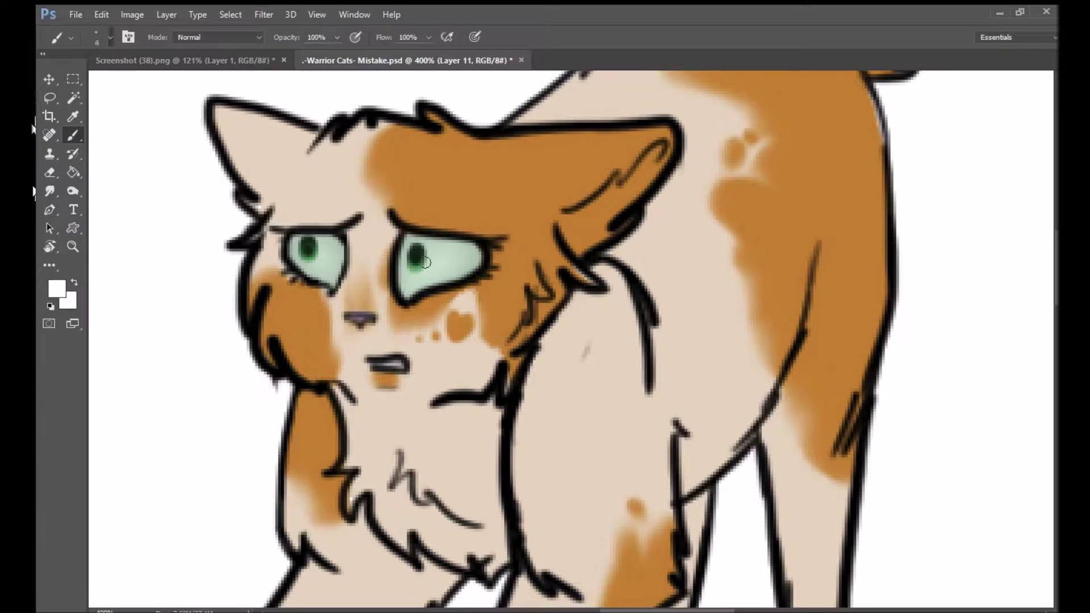
click(306, 246)
click(50, 191)
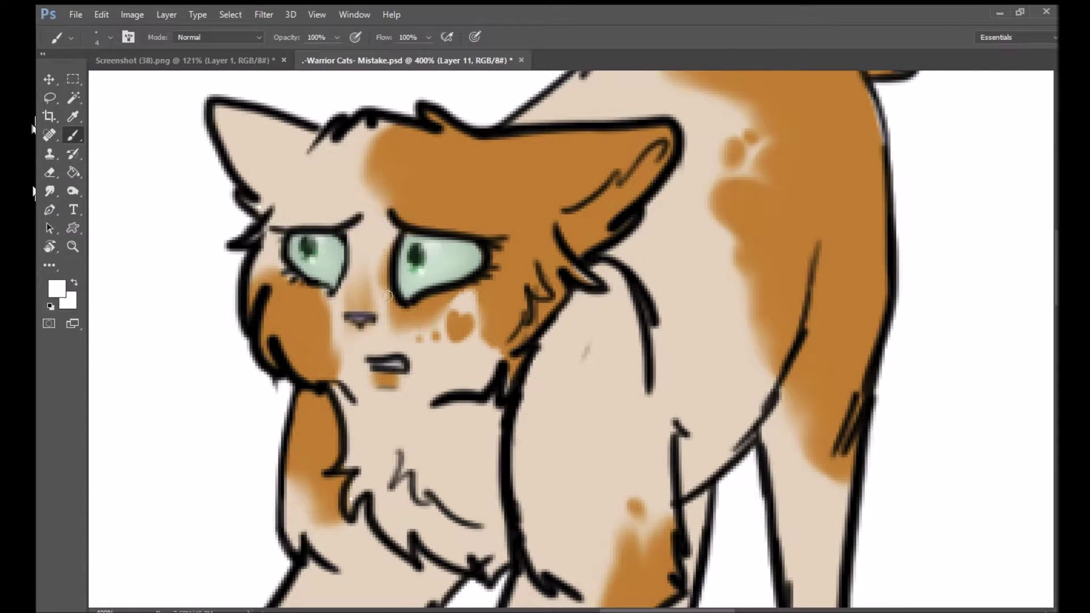
drag(341, 250, 222, 255)
key(z)
drag(468, 284, 1040, 347)
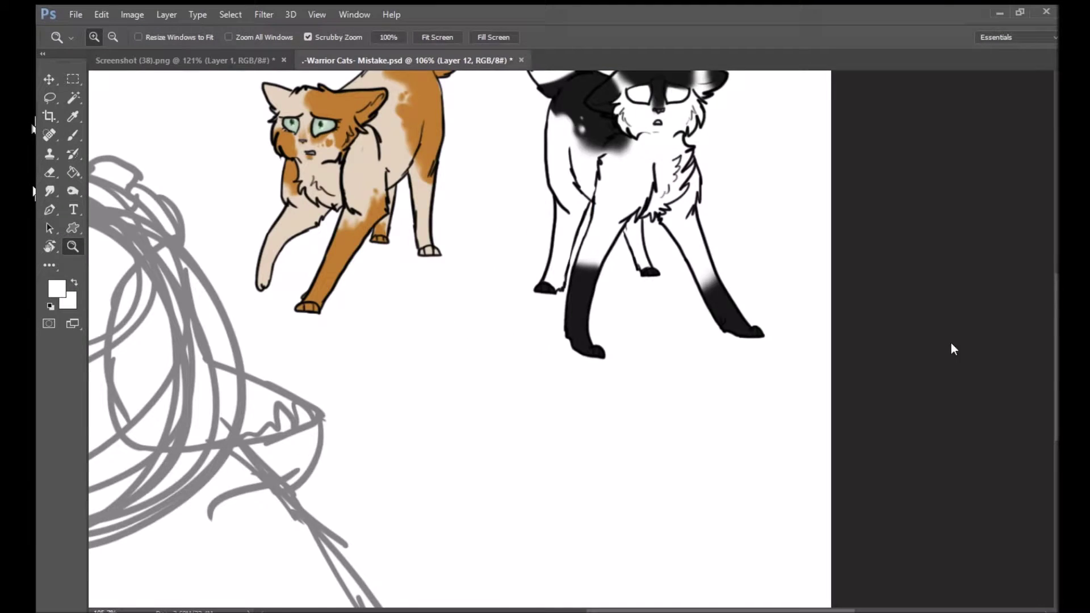
Brush grey into the black-and-white cat's empty eyes and smudge it to blend
scroll(455, 274, up, 3)
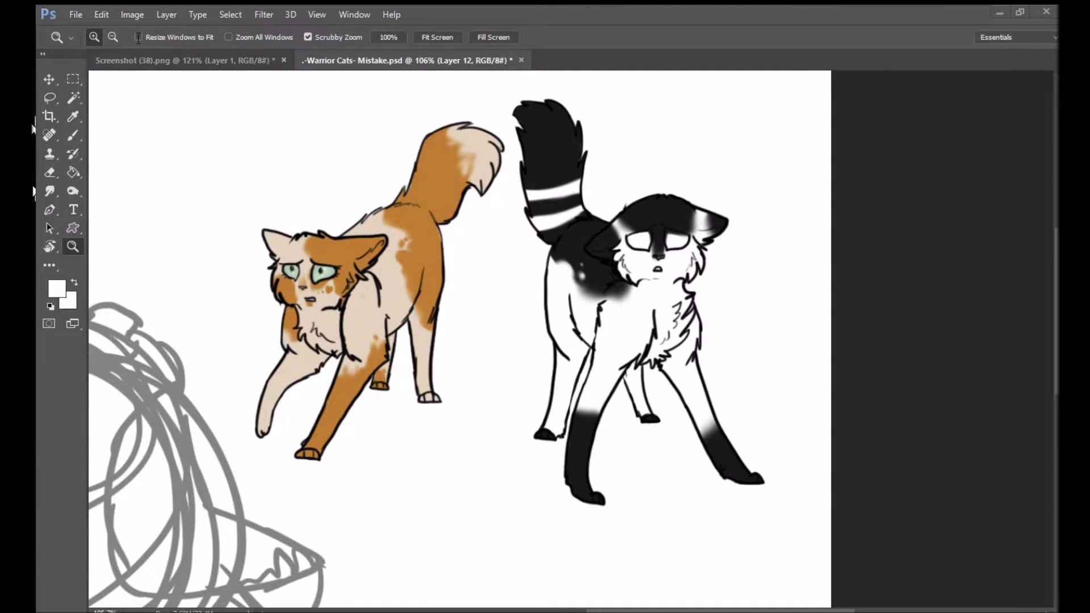
key(b)
drag(630, 238, 645, 244)
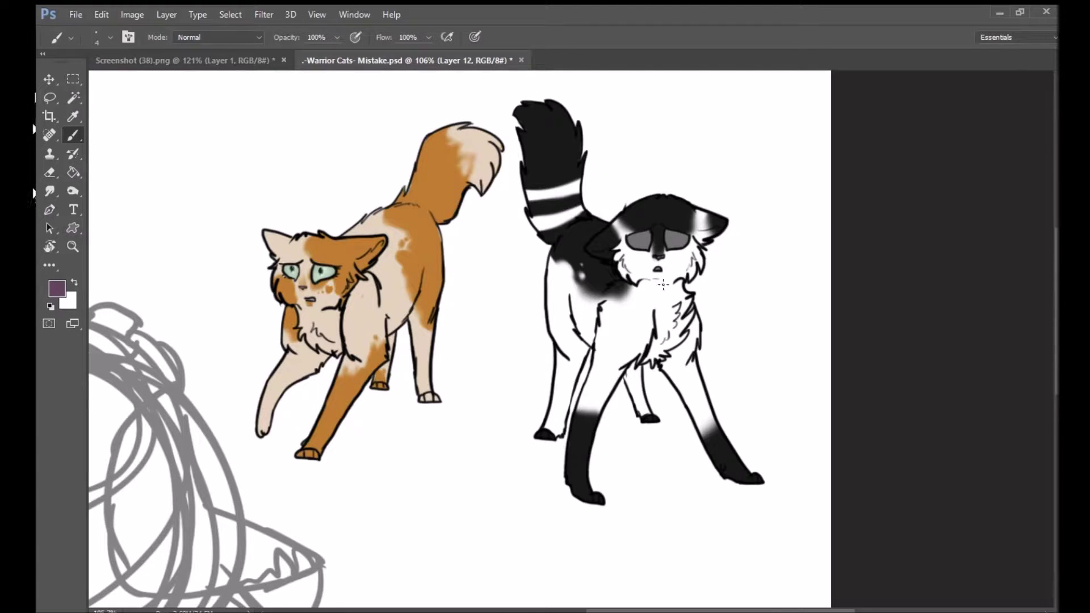
key(r)
mouse_move(630, 238)
mouse_down()
mouse_move(687, 247)
mouse_move(647, 244)
mouse_up()
key(b)
key(r)
Repaint the eyes tan and sample a dark brown for the pupils
key(b)
key(r)
scroll(673, 198, up, 2)
key(b)
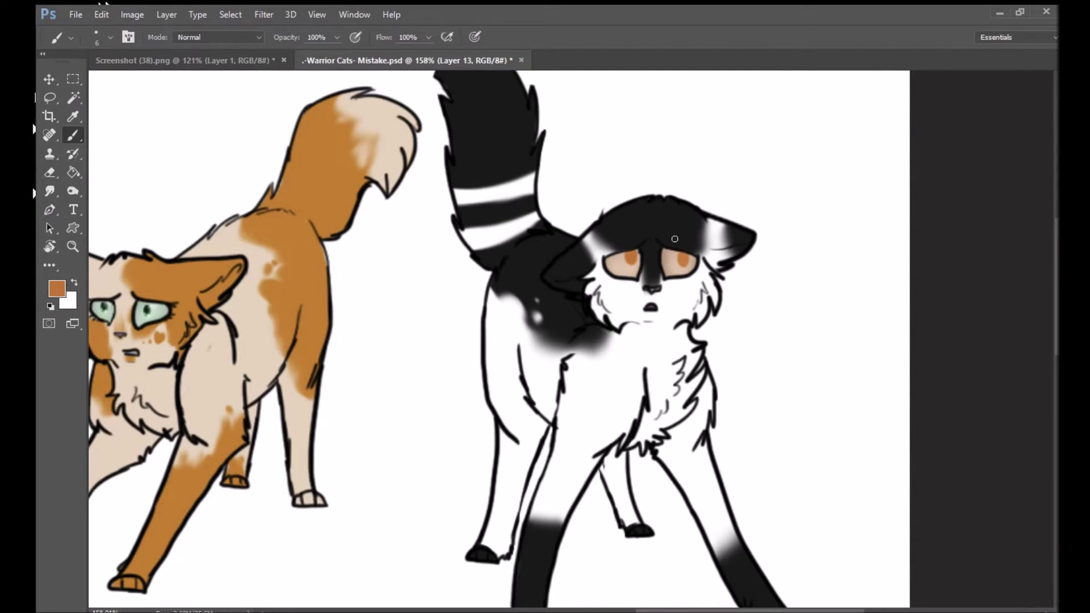
alt+click(625, 268)
alt+click(687, 266)
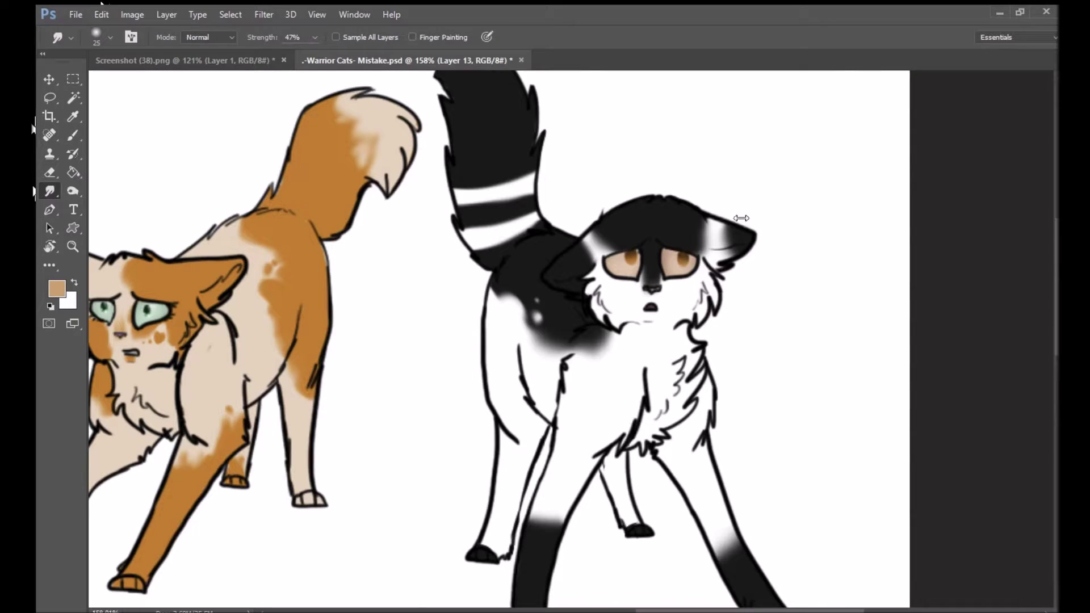
Darken the irises with Burn and Smudge, then retouch with a sampled tan
key(o)
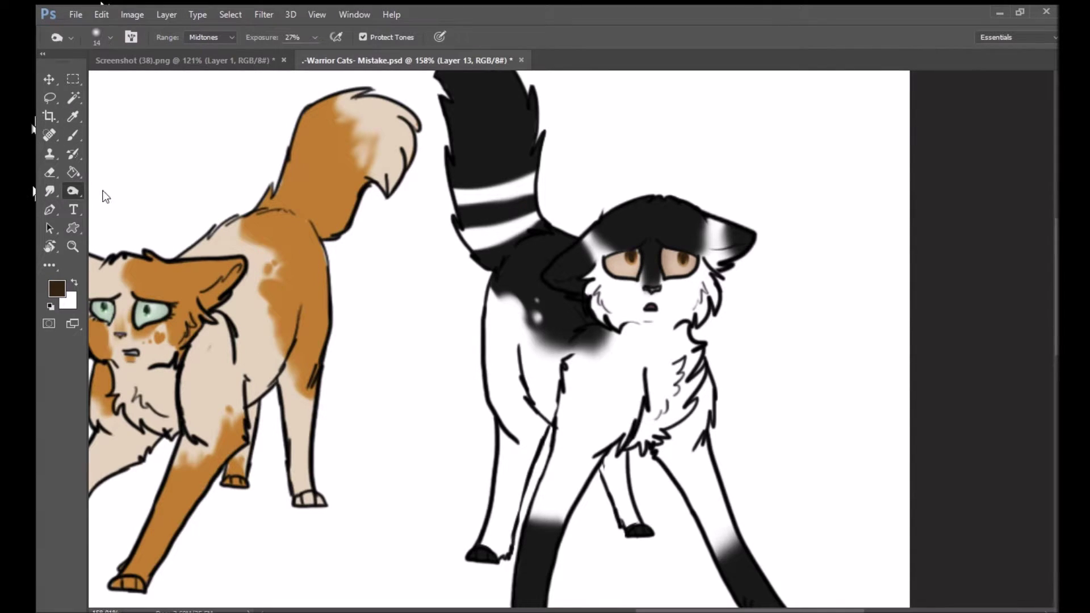
key(b)
key(r)
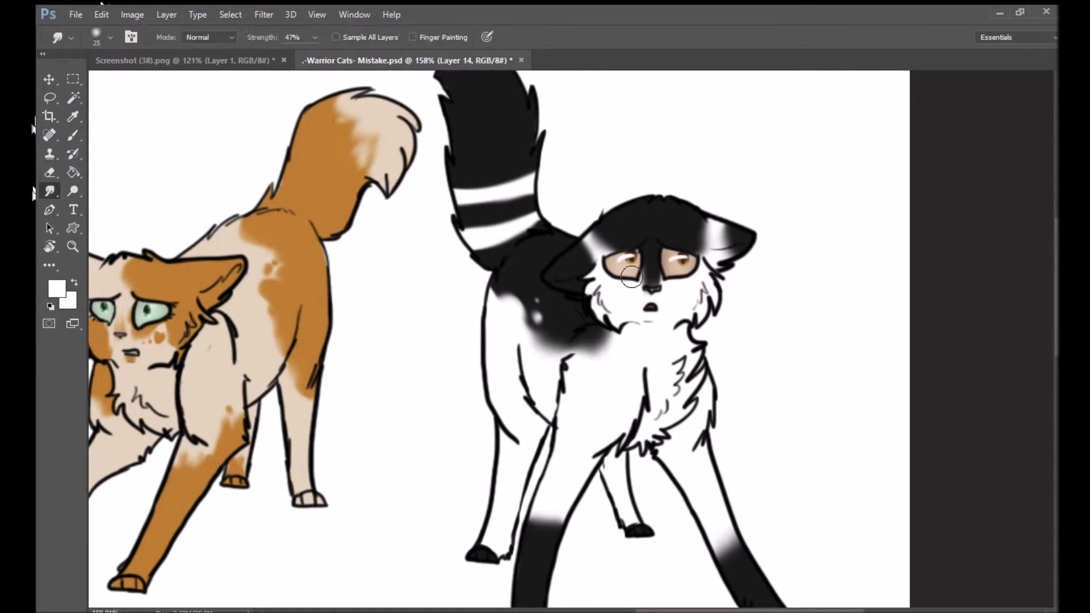
key(b)
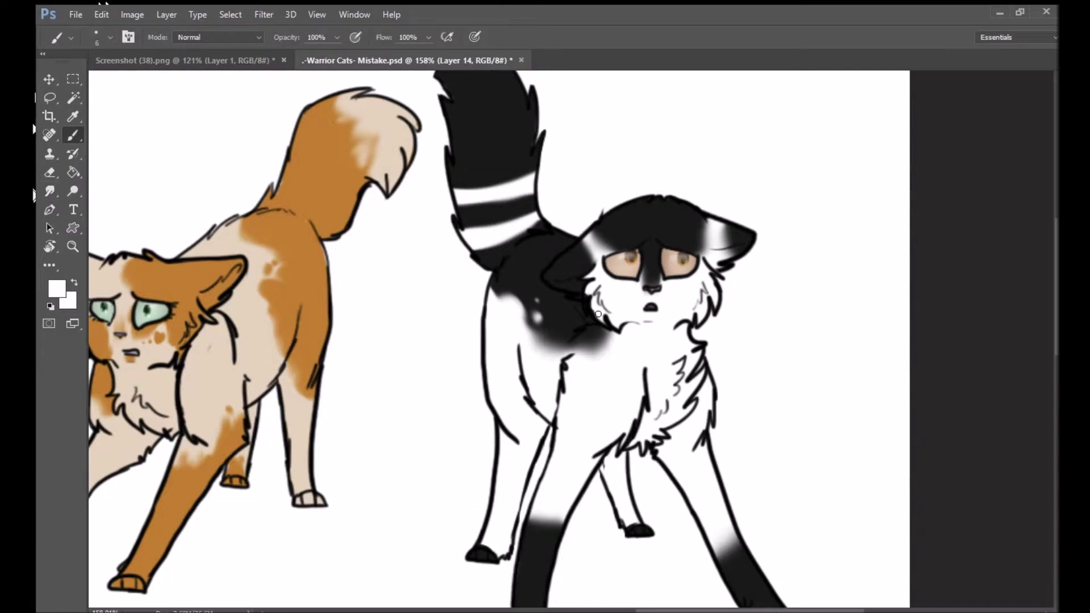
scroll(636, 238, up, 2)
alt+click(610, 293)
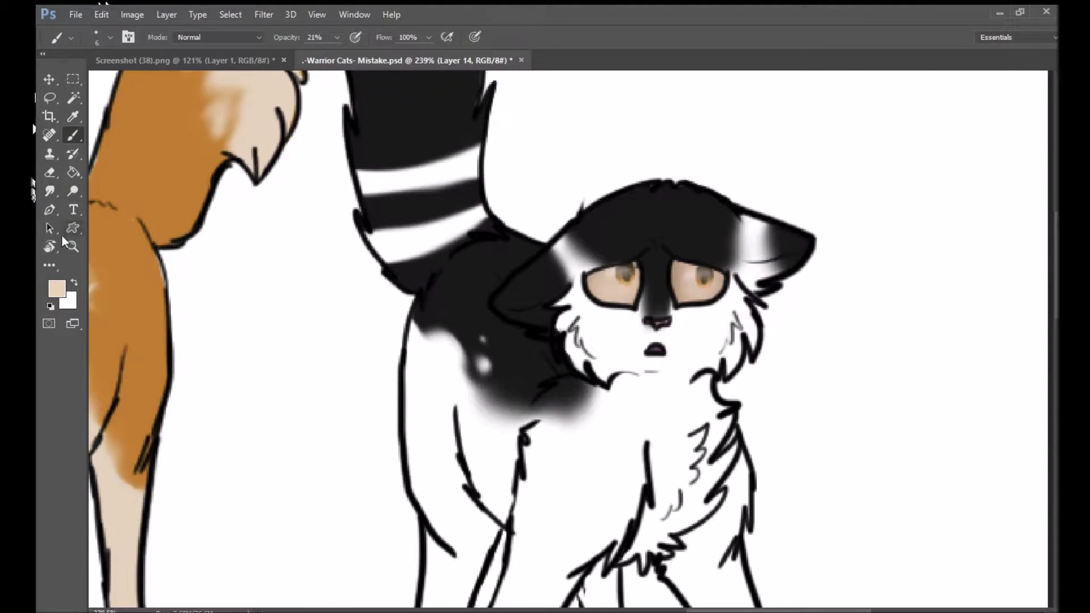
click(73, 247)
scroll(755, 350, down, 5)
key(b)
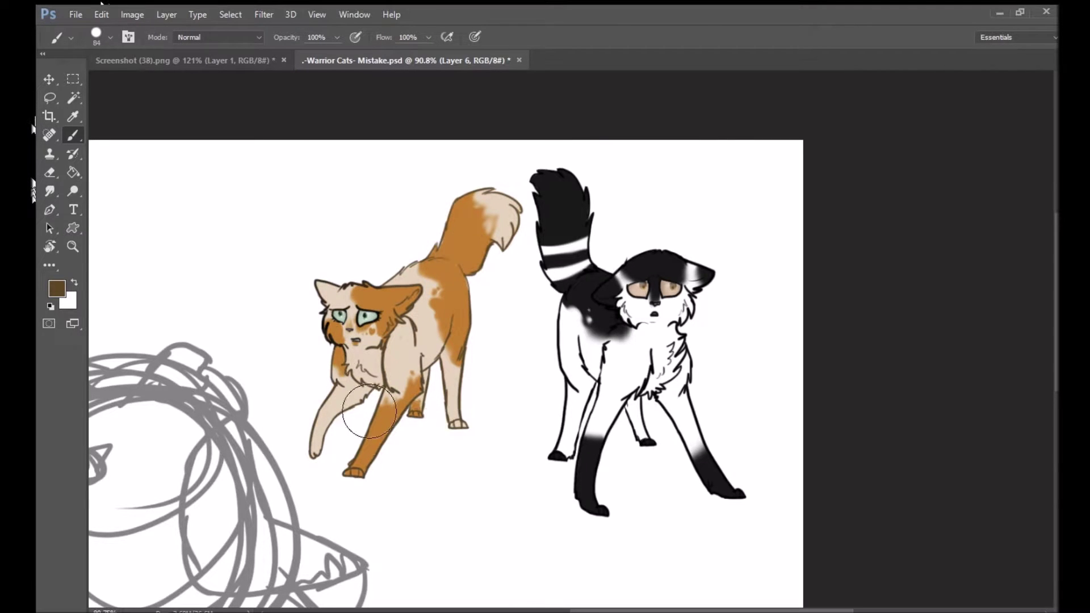
Switch to Layer 5 and lasso-trace a selection around the orange-and-cream cat
key(d)
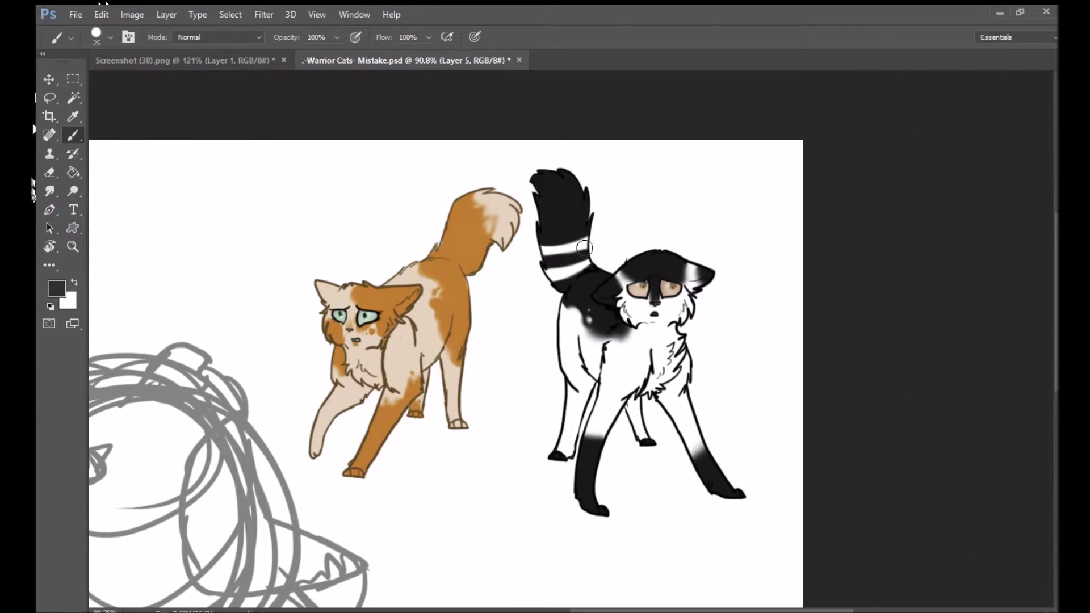
ctrl+click(702, 299)
alt+click(702, 299)
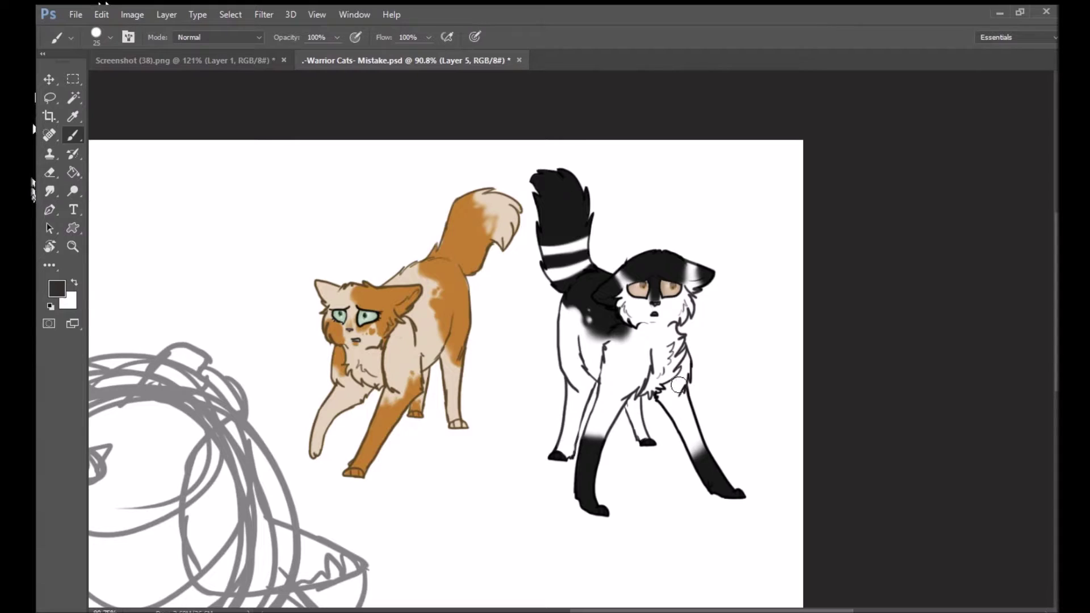
key(r)
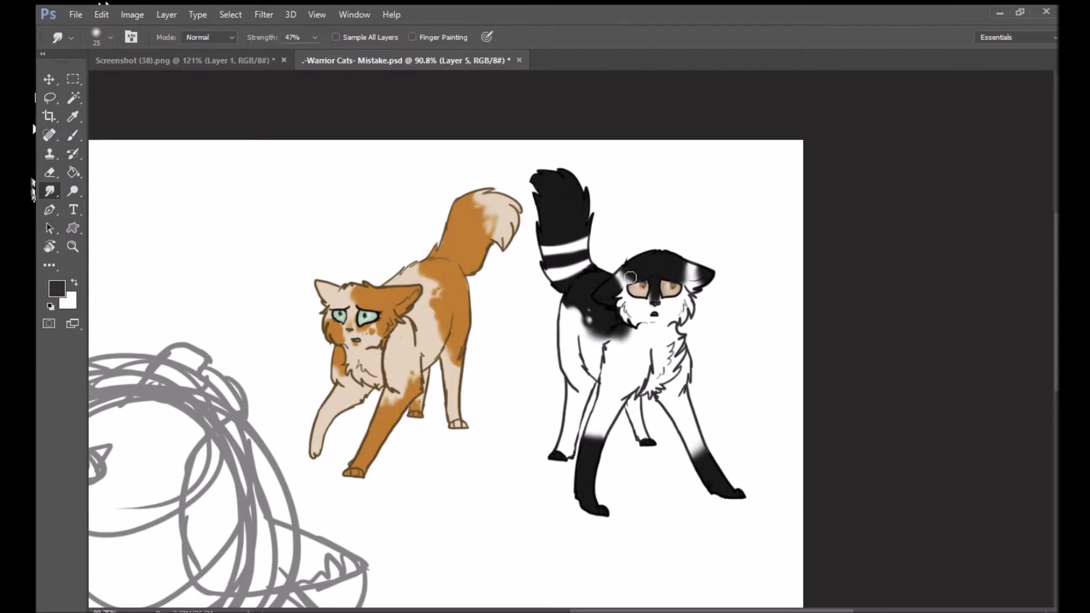
key(ctrl+shift+alt+n)
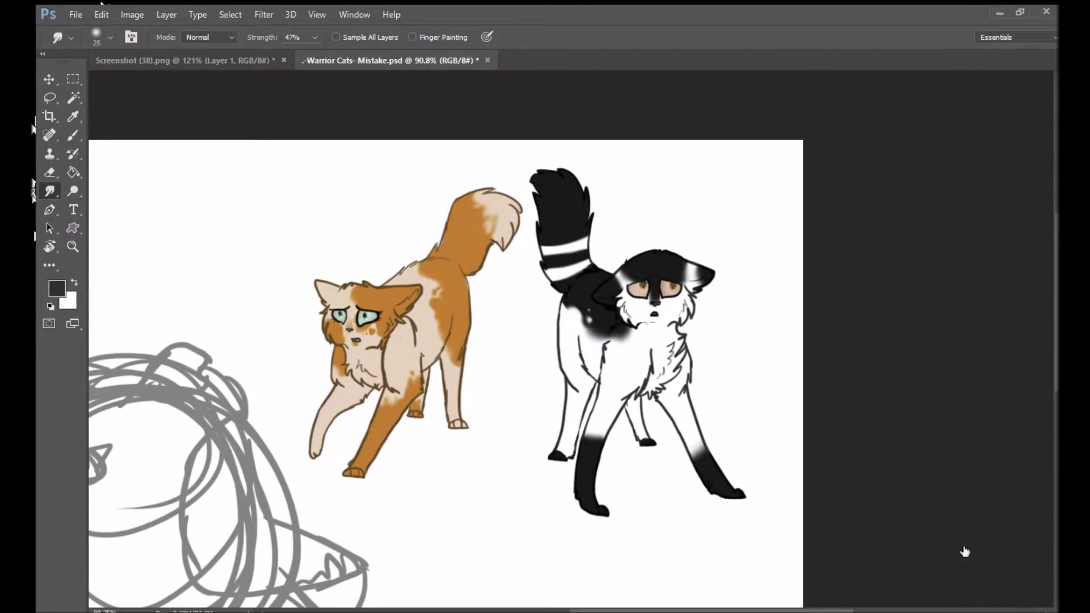
key(l)
drag(266, 270, 482, 452)
Brush dark green over the orange cat inside the selection, then undo it
key(b)
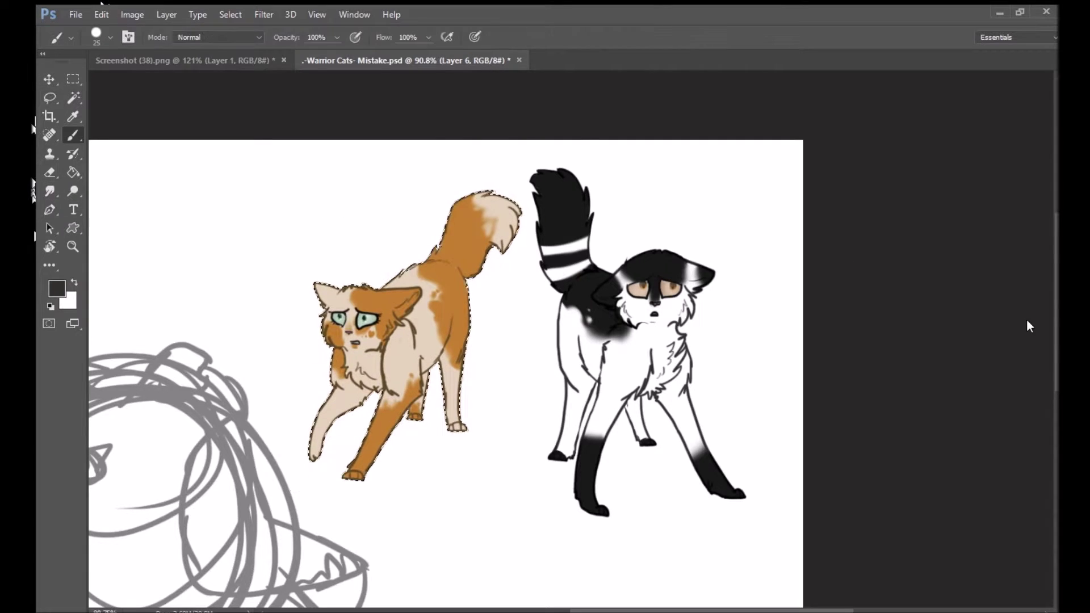
drag(324, 295, 397, 329)
drag(318, 443, 409, 317)
drag(454, 420, 500, 205)
key(ctrl+z)
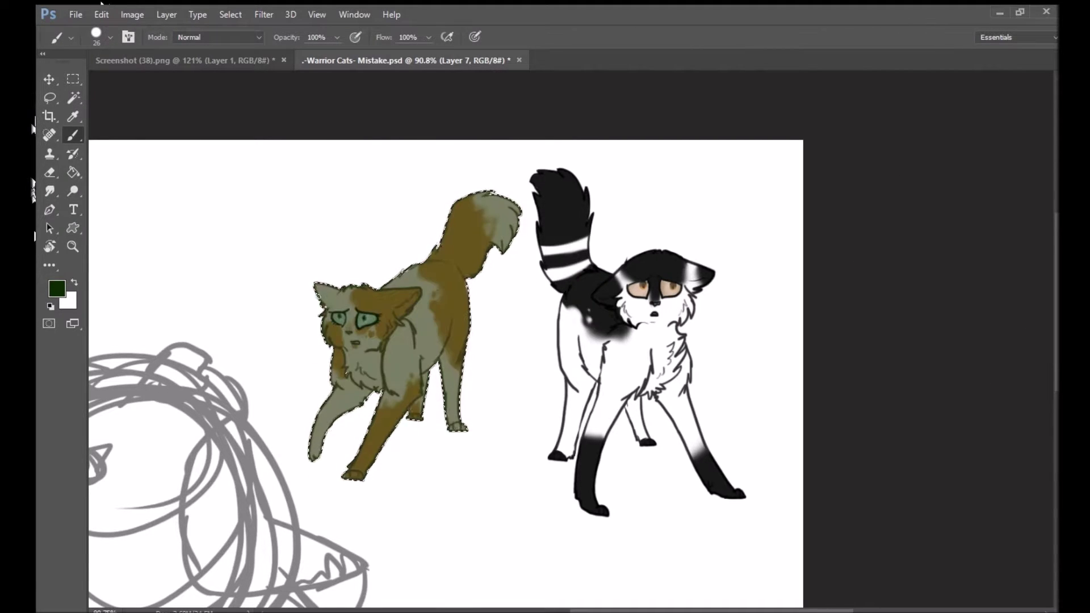
key(z)
click(289, 284)
key(r)
key(bracketleft)
key(bracketleft)
Smudge cream fur through the orange cat's head, muzzle, cheeks and chest
mouse_move(378, 304)
mouse_down()
mouse_move(498, 308)
mouse_move(386, 326)
mouse_move(395, 364)
mouse_move(465, 367)
mouse_up()
mouse_move(395, 323)
mouse_down()
mouse_move(483, 360)
mouse_move(420, 398)
mouse_move(426, 383)
mouse_move(403, 392)
mouse_up()
mouse_move(479, 344)
mouse_down()
mouse_move(502, 337)
mouse_move(445, 332)
mouse_move(499, 304)
mouse_up()
drag(426, 397, 380, 373)
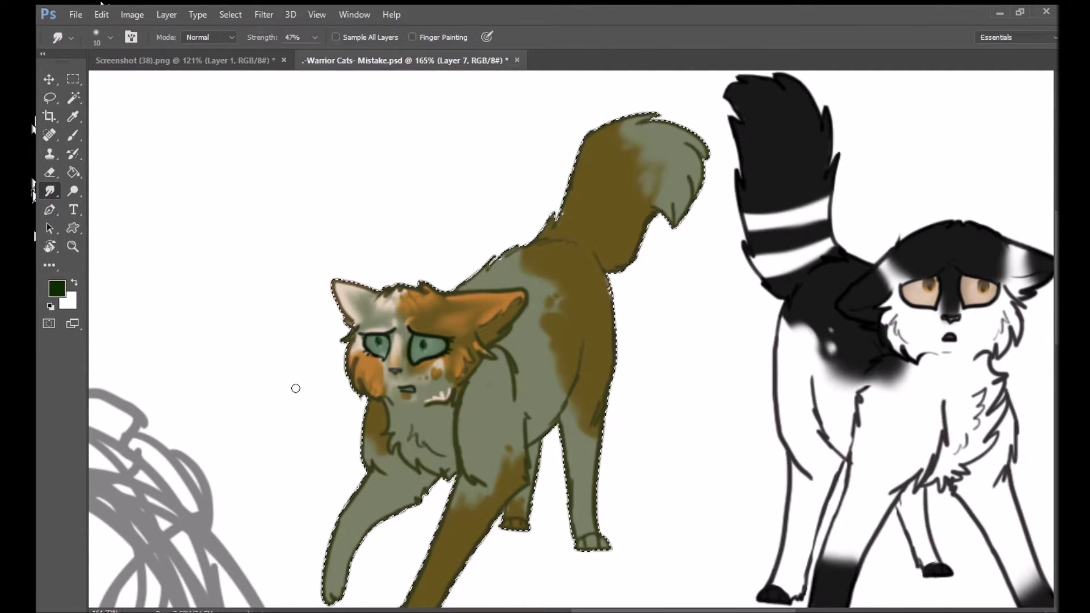
key(bracketright)
drag(483, 398, 477, 477)
drag(502, 358, 488, 442)
mouse_move(483, 380)
mouse_down()
mouse_move(488, 482)
mouse_move(474, 421)
mouse_move(488, 482)
mouse_up()
key(bracketleft)
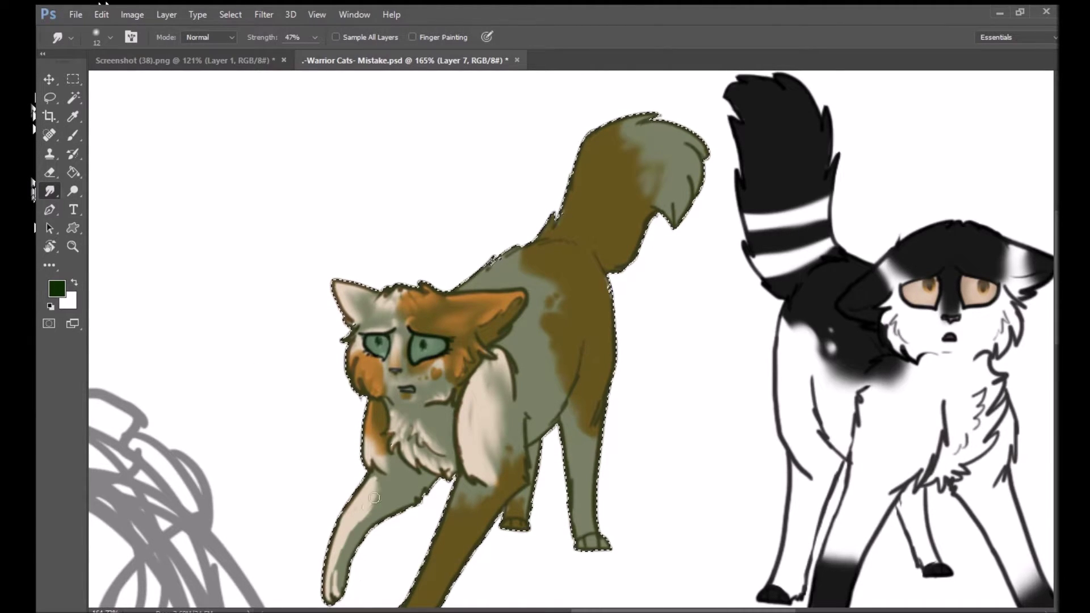
Smudge orange into the front leg and cream along the back and hind leg
scroll(354, 555, down, 3)
drag(451, 380, 412, 511)
drag(457, 378, 407, 523)
mouse_move(538, 335)
mouse_down()
mouse_move(565, 275)
mouse_move(537, 329)
mouse_up()
drag(559, 272, 533, 340)
drag(528, 153, 488, 171)
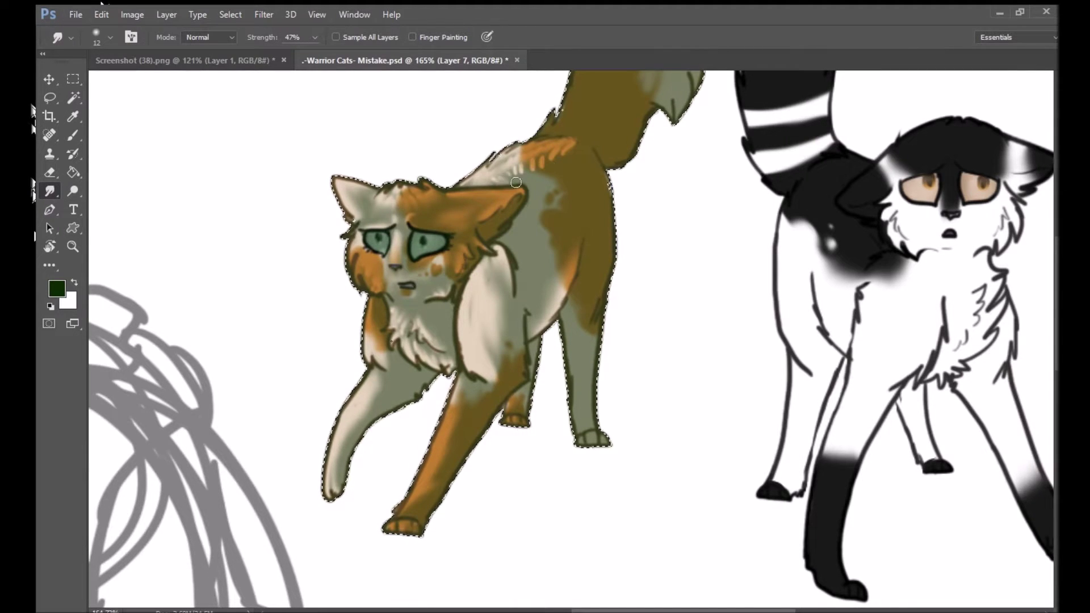
drag(568, 332, 579, 420)
drag(571, 330, 587, 437)
Blend and reshape the tail fur, smudging cream into the tail tip
scroll(1052, 340, up, 3)
mouse_move(625, 204)
mouse_down()
mouse_move(669, 296)
mouse_move(579, 284)
mouse_up()
mouse_move(698, 239)
mouse_down()
mouse_move(668, 199)
mouse_move(676, 278)
mouse_up()
mouse_move(681, 204)
mouse_down()
mouse_move(641, 267)
mouse_move(679, 280)
mouse_up()
key(z)
scroll(990, 386, down, 5)
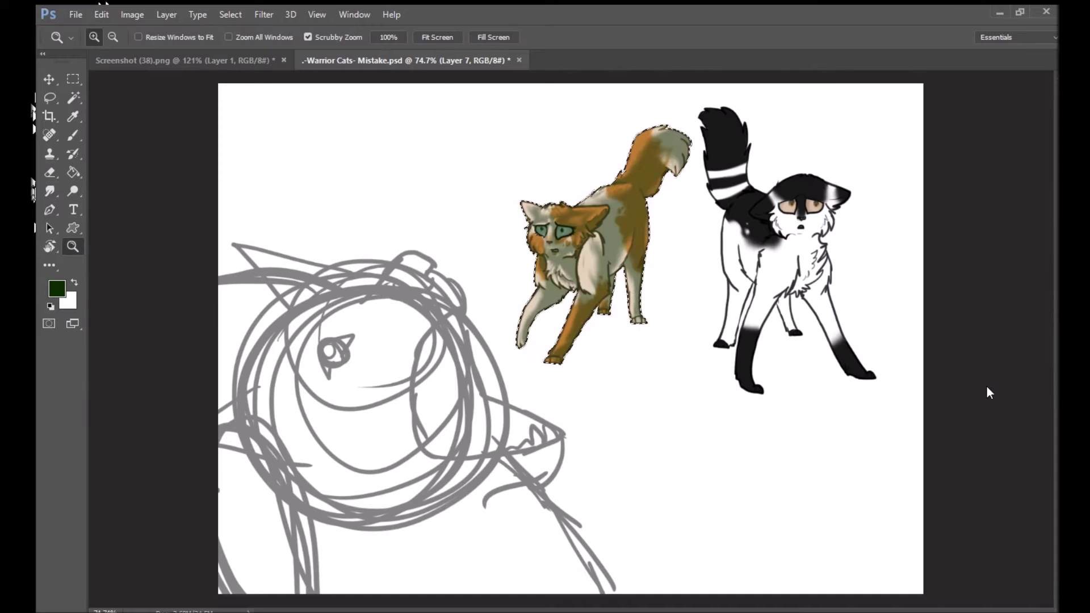
Deselect the orange cat and start selecting the black-and-white cat's outline
key(ctrl+d)
key(o)
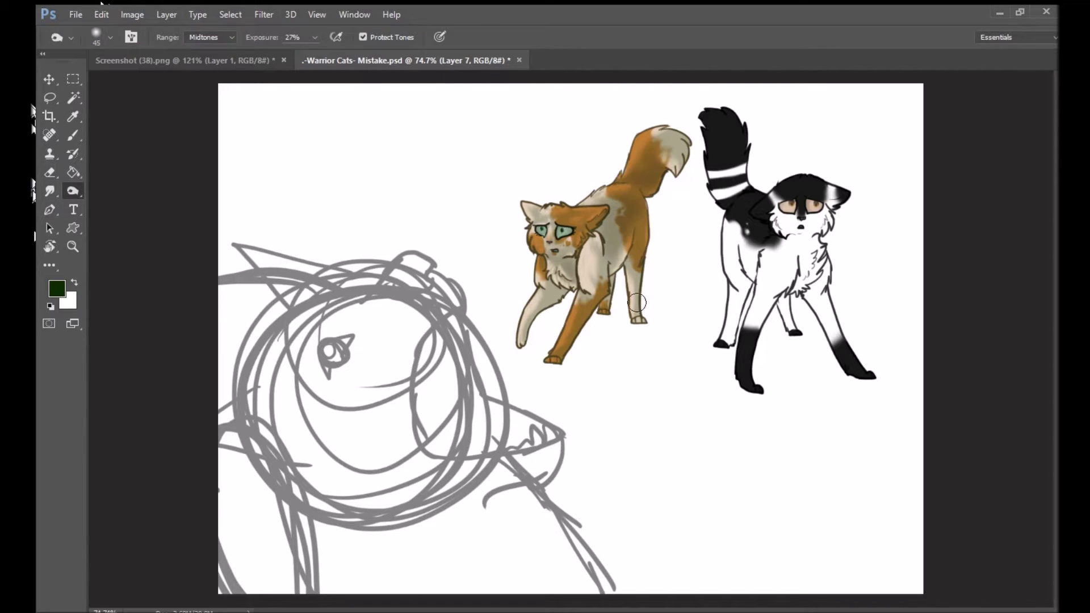
key(bracketright)
key(bracketright)
key(bracketright)
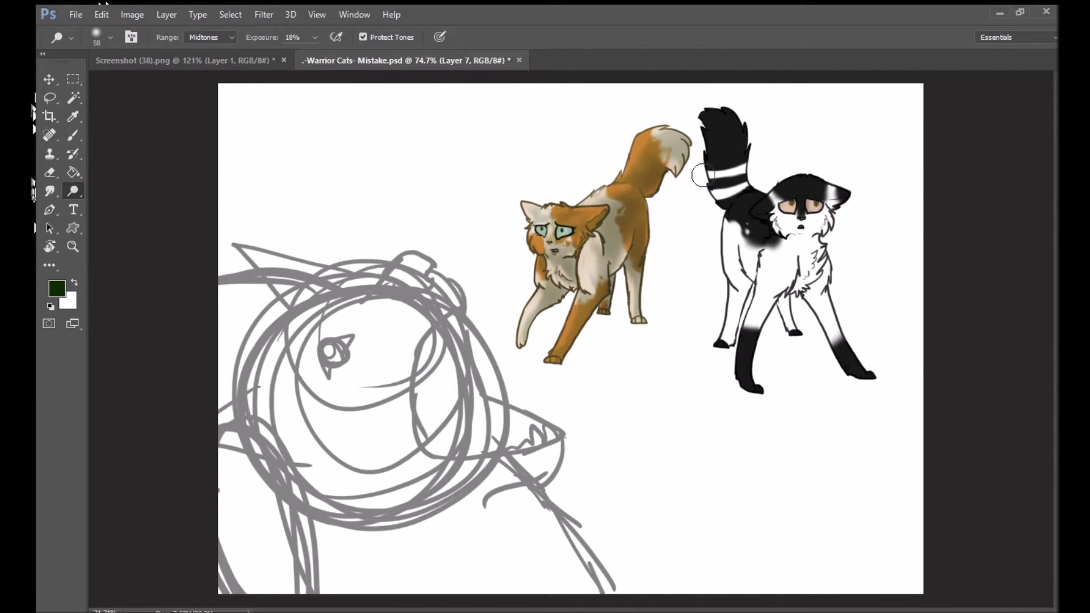
key(l)
scroll(702, 176, up, 1)
drag(528, 85, 531, 85)
Zoom in on the black-and-white cat's face with a small brush on Layer 8
key(v)
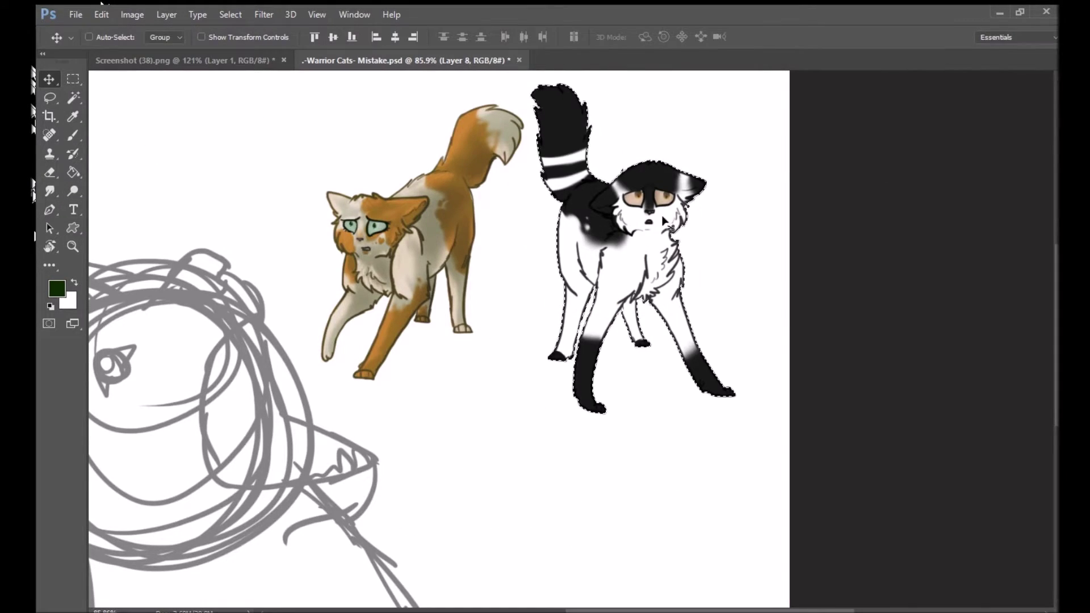
key(z)
click(633, 166)
key(b)
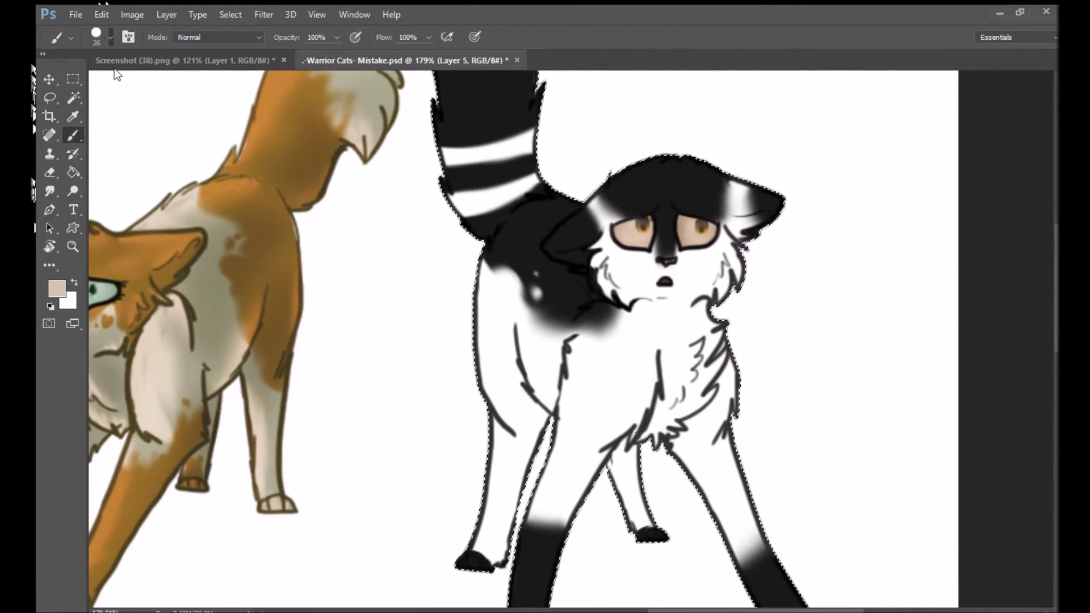
key(bracketleft)
key(bracketleft)
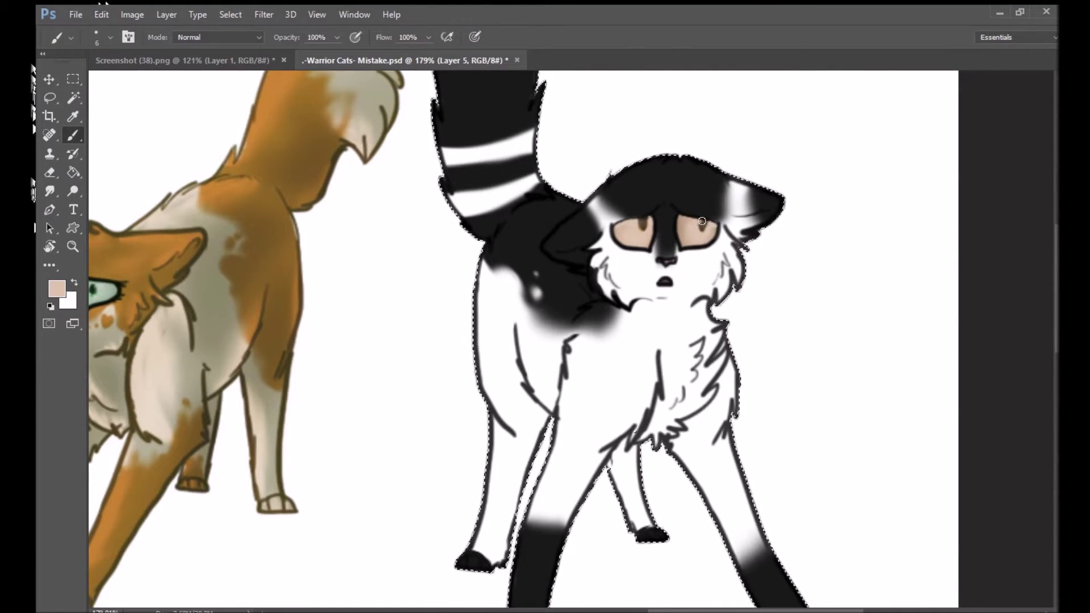
key(alt+bracketright)
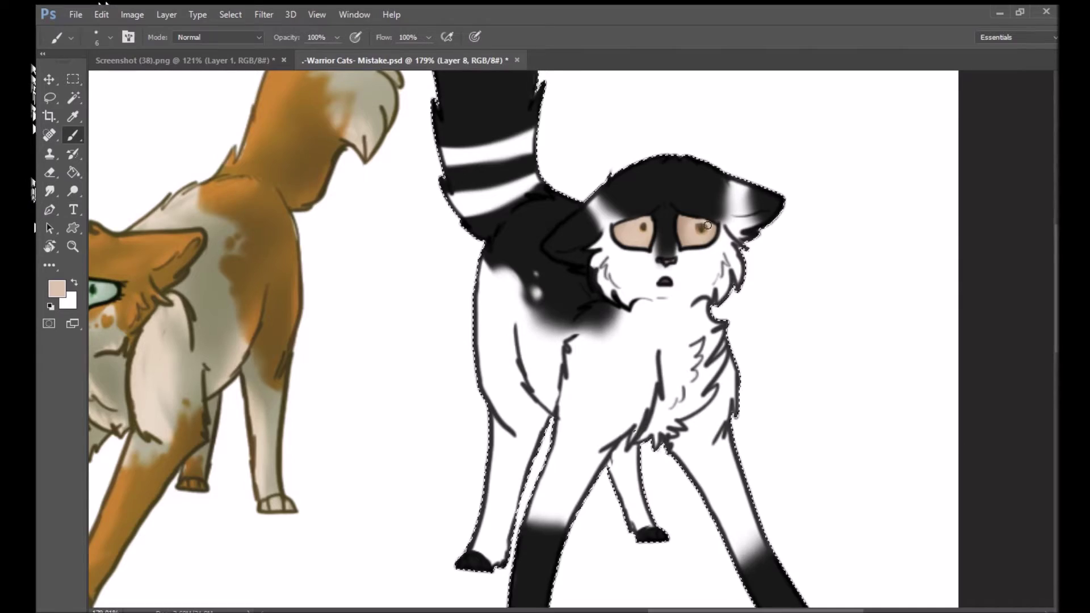
key(z)
drag(784, 290, 809, 186)
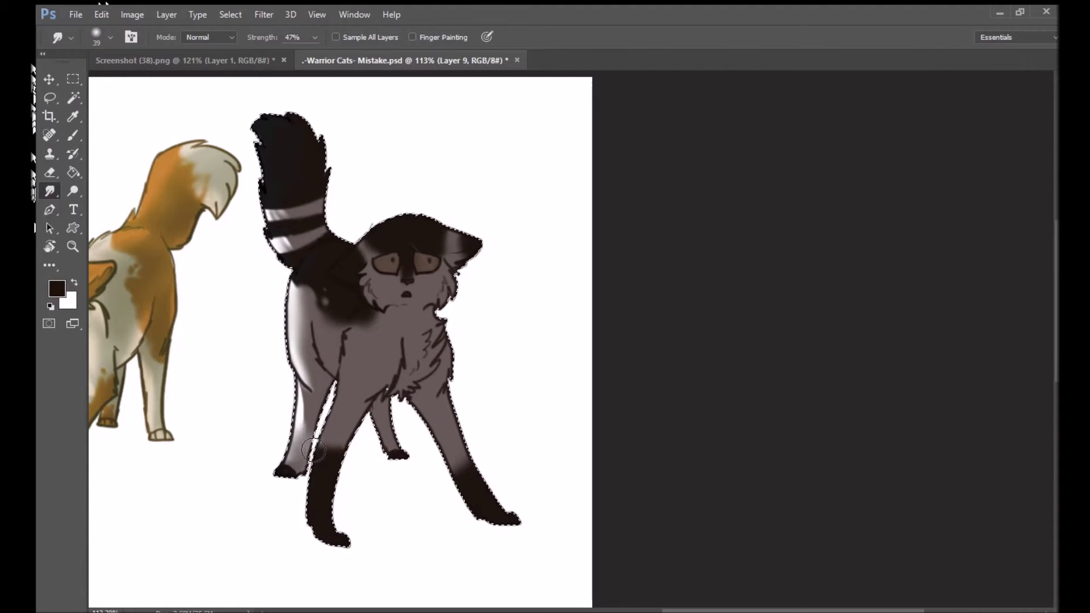
Smudge the white highlights on the cat's side, leg and chest into grey fur
mouse_move(331, 343)
mouse_down()
mouse_move(324, 318)
mouse_move(386, 363)
mouse_move(447, 433)
mouse_up()
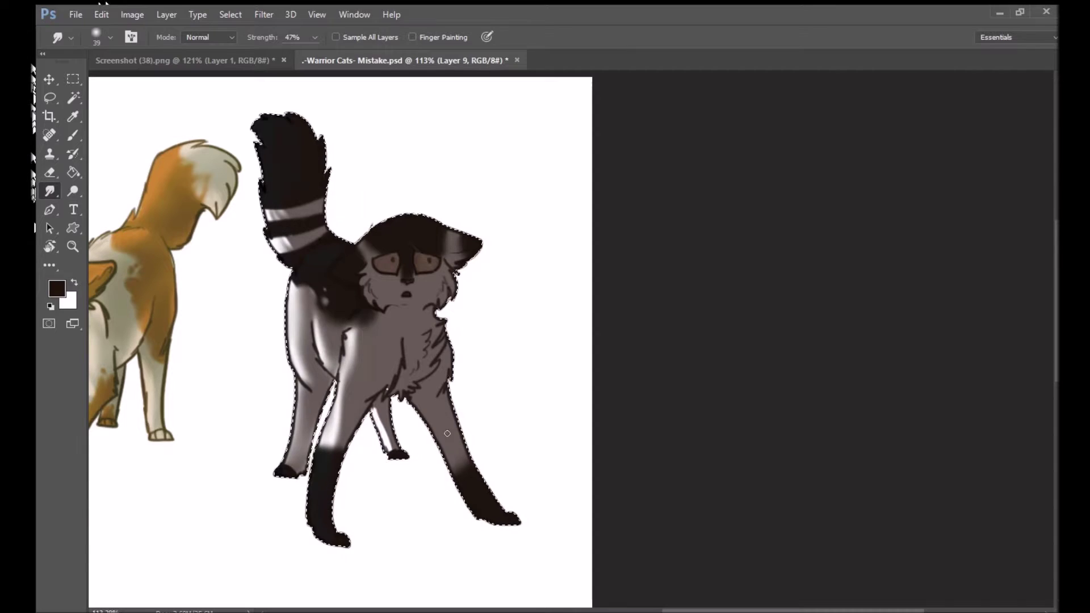
drag(344, 367, 358, 403)
mouse_move(355, 335)
mouse_down()
mouse_move(372, 355)
mouse_move(357, 441)
mouse_up()
drag(427, 339, 410, 369)
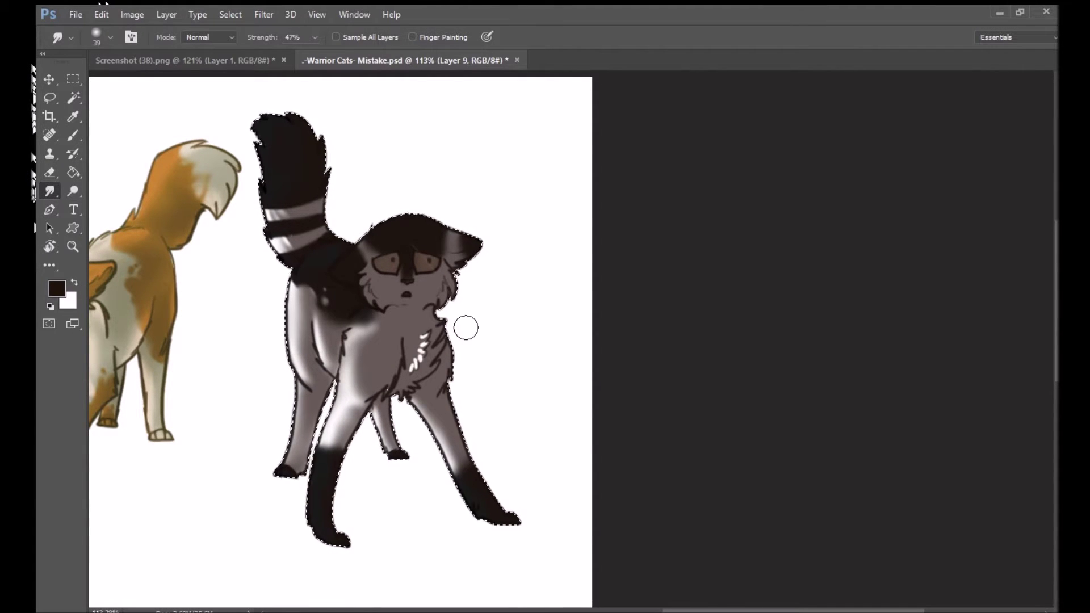
drag(439, 327, 421, 369)
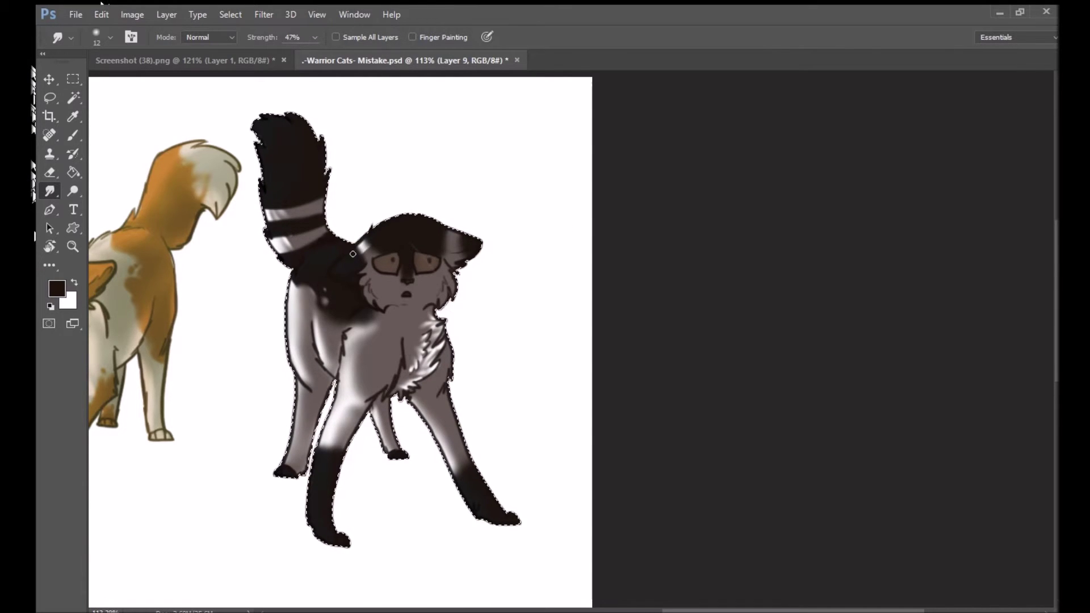
Paint the black cat's eyes light cream and soften the highlight beneath them
drag(385, 262, 427, 264)
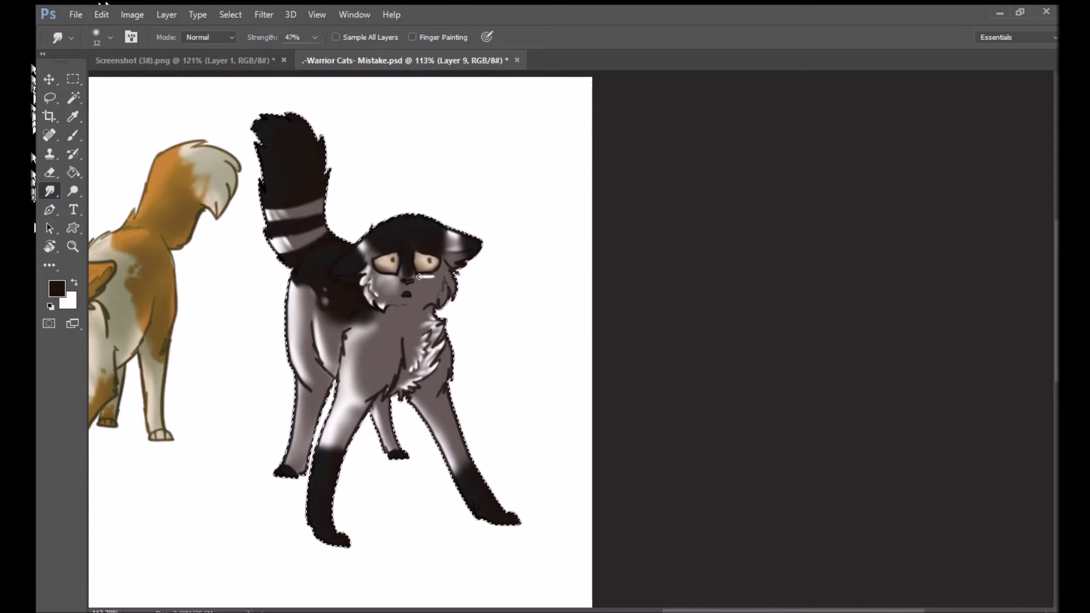
drag(425, 277, 433, 284)
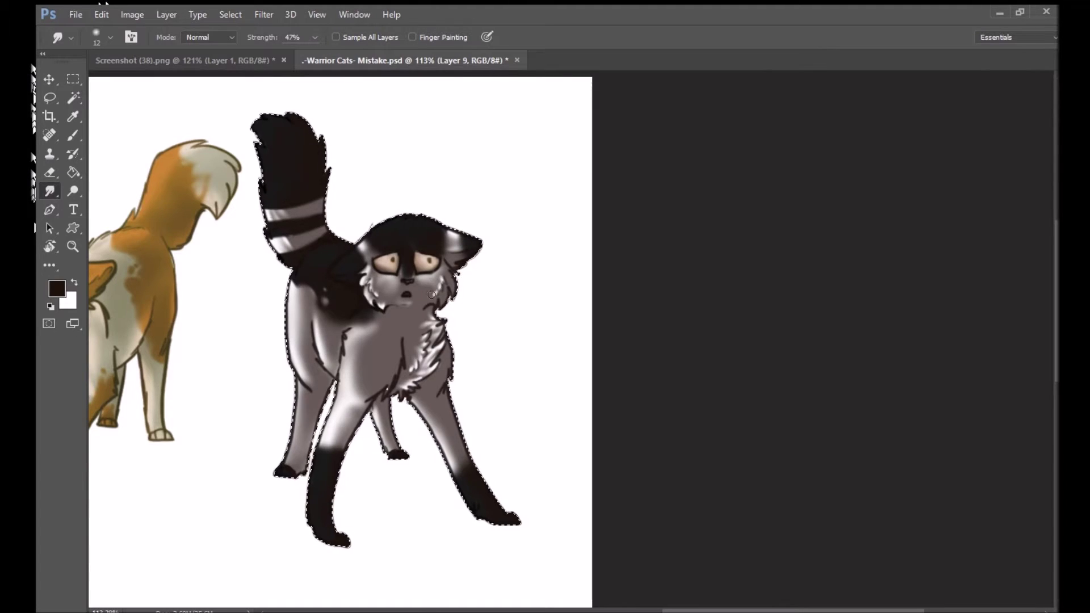
key(z)
alt+click(995, 384)
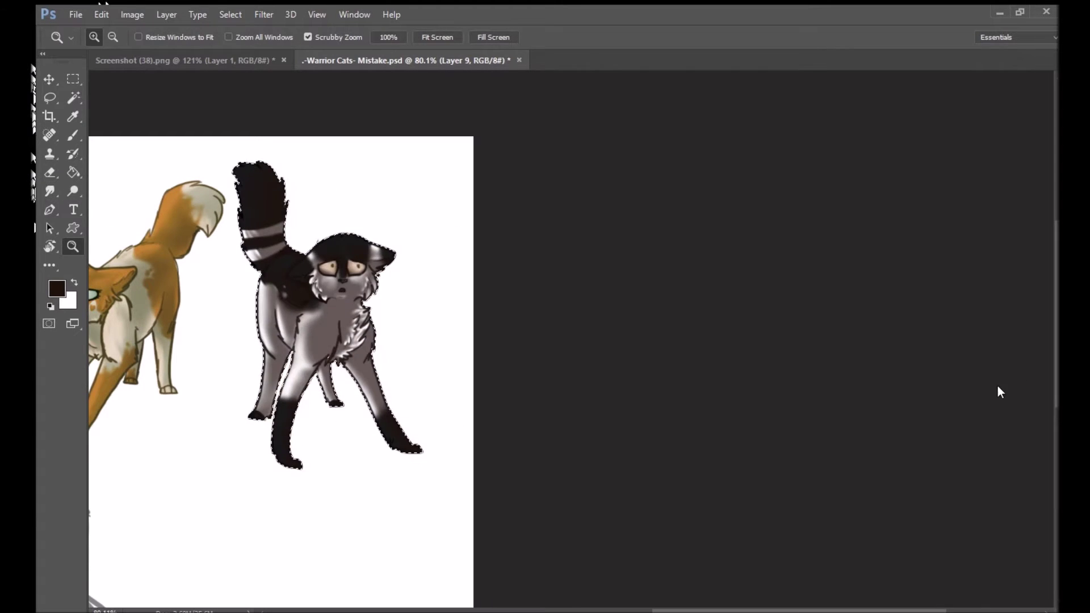
Crop the canvas by pulling its right edge inward around the cats
key(o)
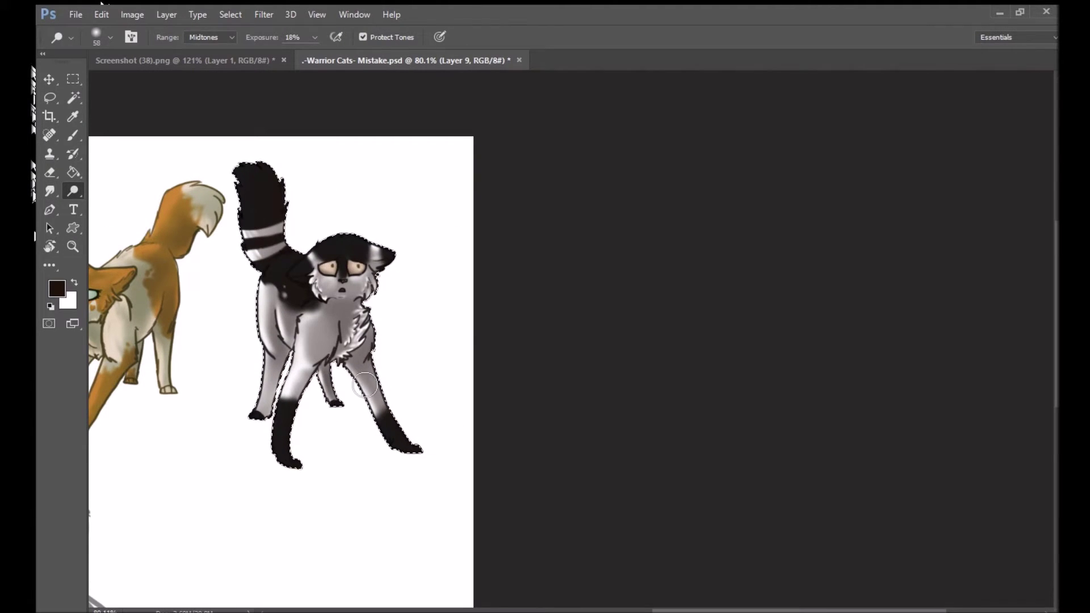
key(z)
alt+click(632, 369)
key(l)
key(v)
drag(592, 361, 570, 361)
key(c)
drag(762, 356, 740, 356)
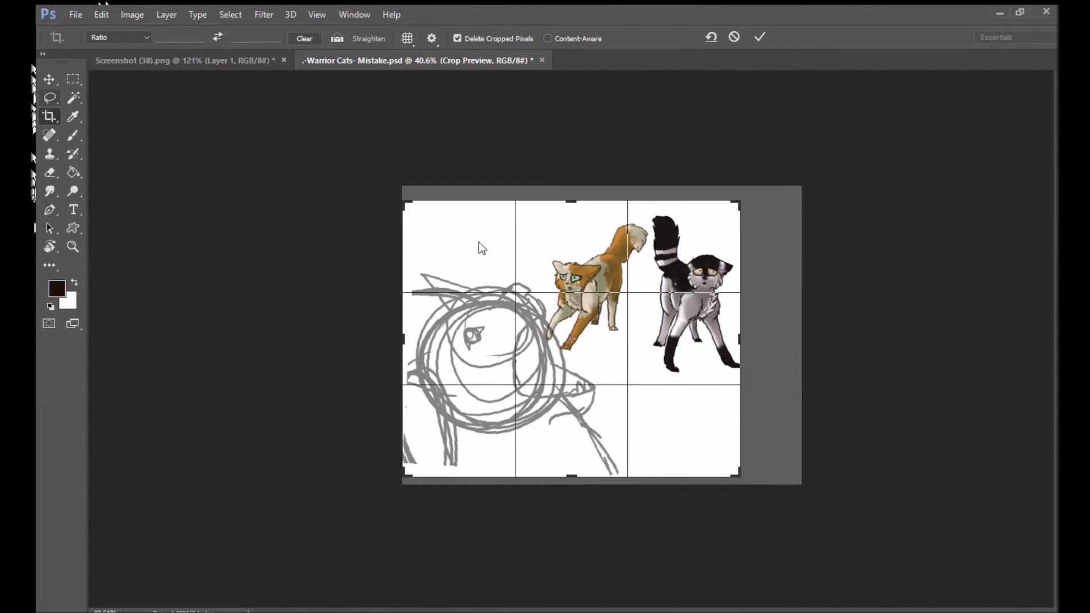
key(Return)
Move the sketch layer into line, then crop again to shorten the canvas height
key(z)
key(v)
drag(402, 375, 391, 340)
key(c)
drag(568, 182, 568, 198)
key(Return)
key(l)
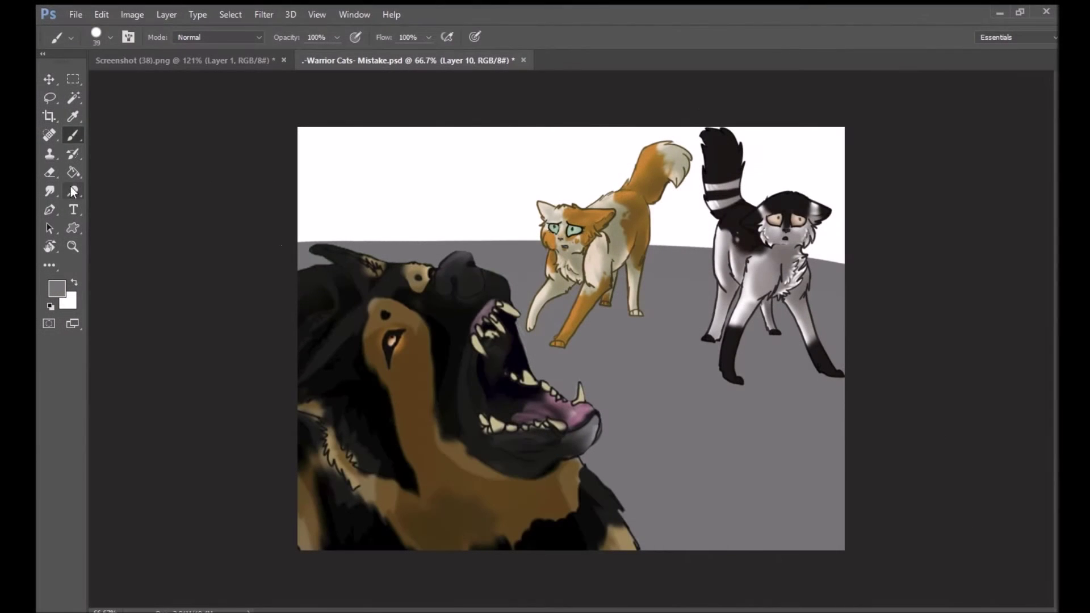
Burn dark cracks across the grey ground and shadows beneath both cats
click(74, 192)
mouse_move(706, 469)
mouse_down()
mouse_move(791, 408)
mouse_move(663, 377)
mouse_up()
key(r)
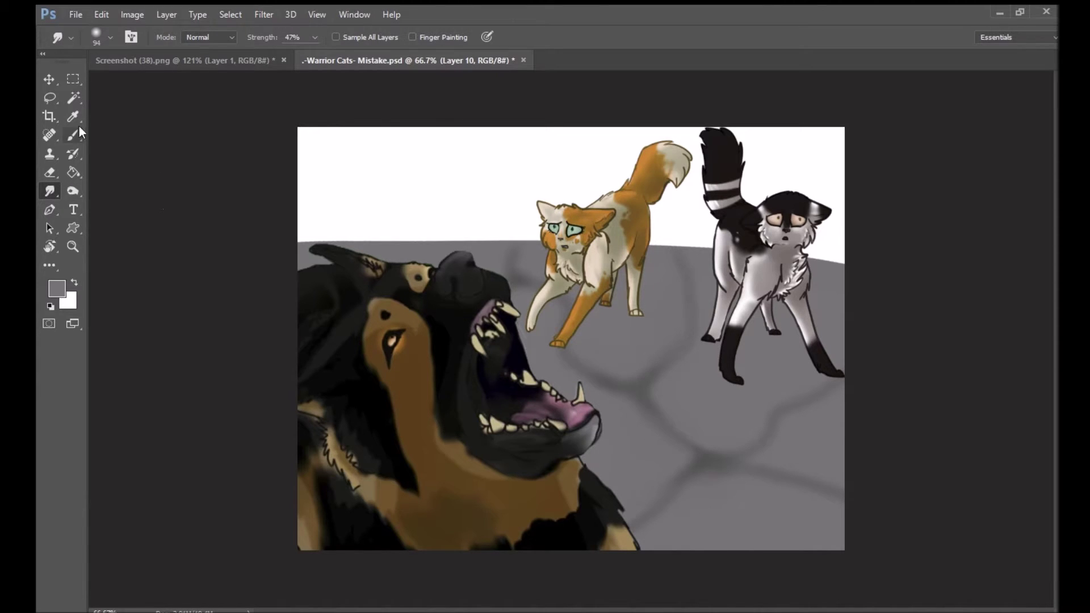
key(o)
click(56, 193)
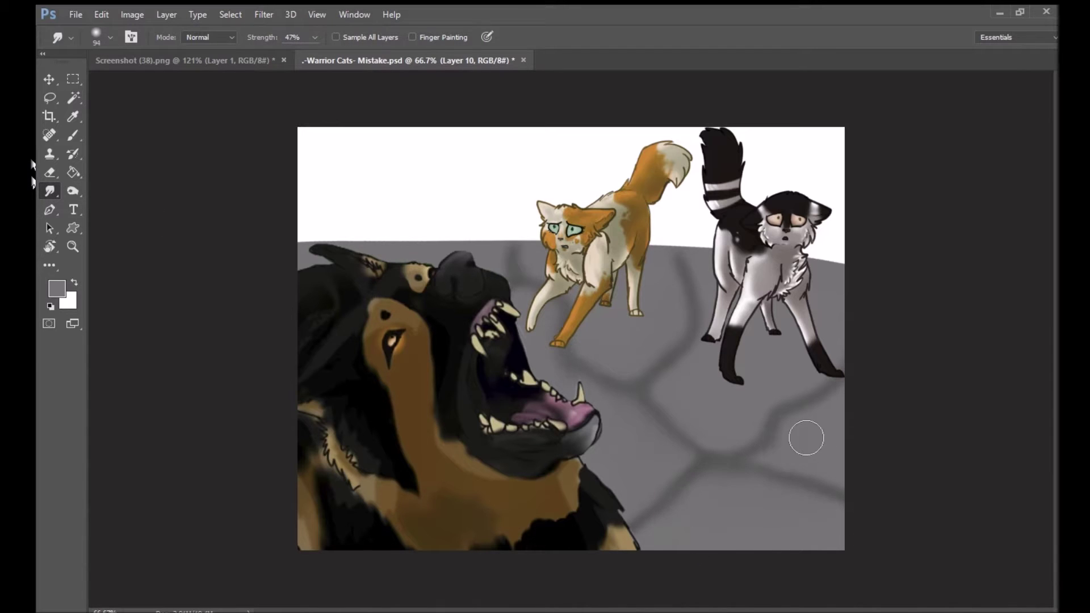
drag(509, 278, 568, 278)
key(o)
mouse_move(295, 335)
mouse_down()
mouse_move(452, 309)
mouse_move(584, 419)
mouse_move(671, 377)
mouse_move(657, 376)
mouse_up()
key(r)
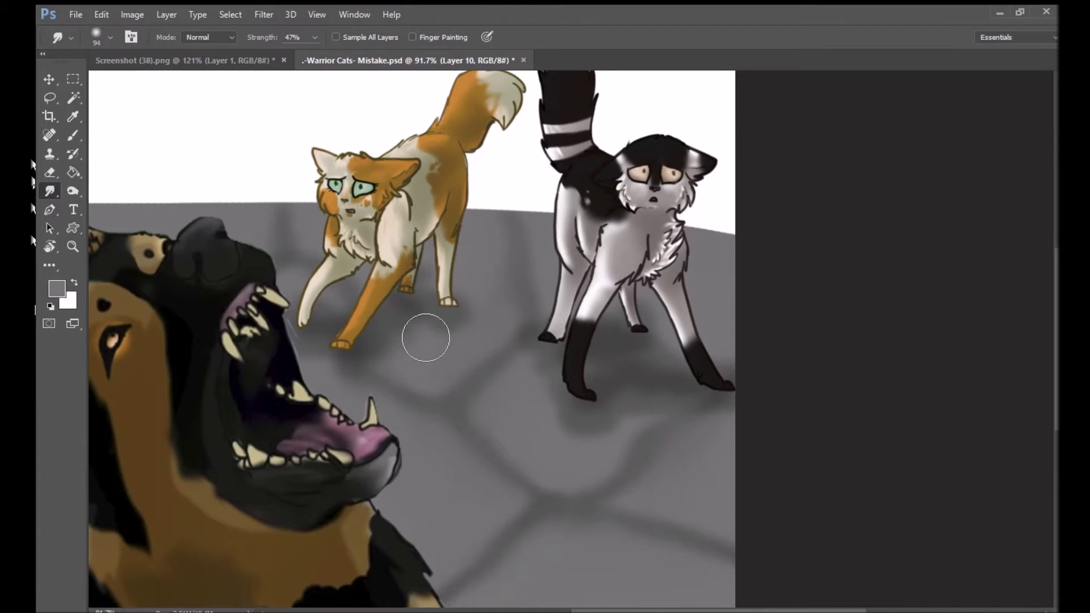
On a new layer, paint and smudge darker grey shadows under the cats' feet
key(ctrl+shift+alt+n)
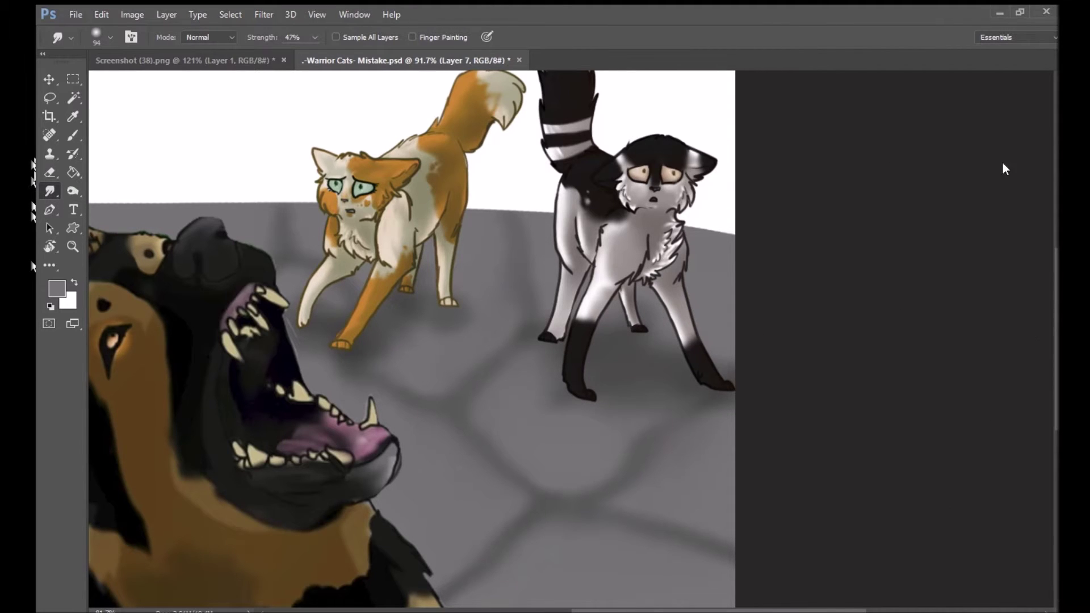
key(b)
alt+click(338, 352)
key(o)
key(r)
drag(398, 301, 451, 309)
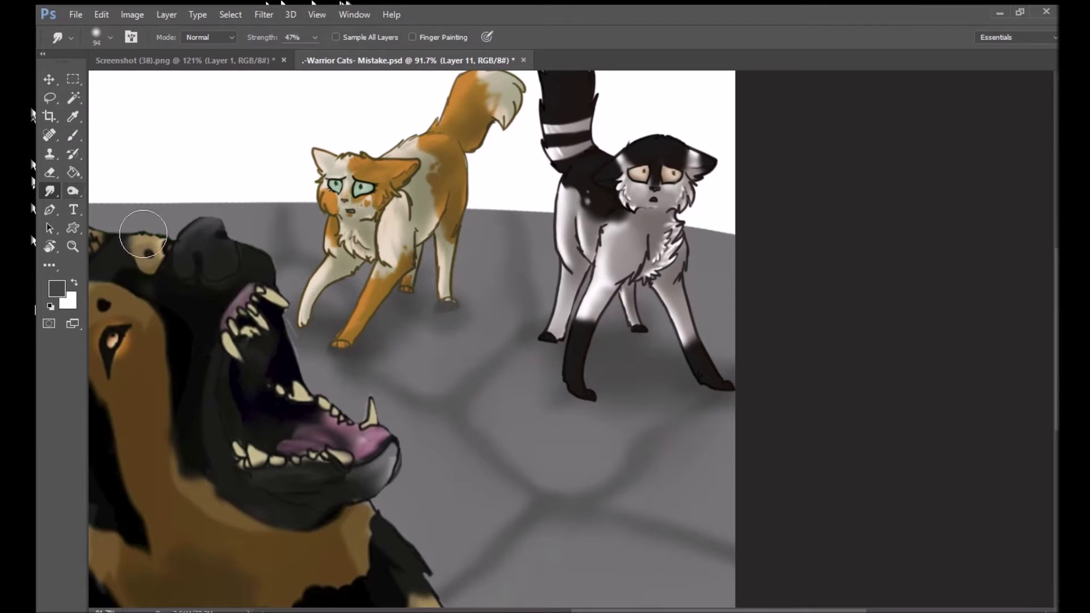
drag(571, 397, 601, 403)
drag(534, 344, 556, 346)
key(b)
key(r)
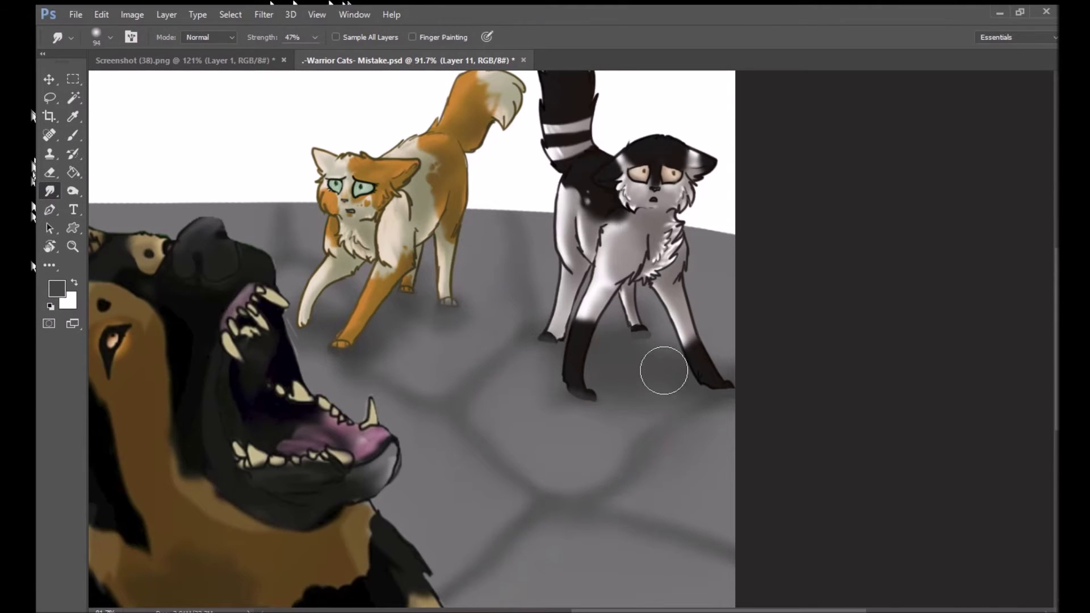
Blur the floor's far edge with Blur Gallery and begin a dark grey rock shape
key(z)
alt+click(683, 323)
key(ctrl+alt+f)
key(Return)
key(b)
drag(562, 227, 638, 146)
Paint the grey rock shape behind the cats, adding shadow behind the black cat
drag(409, 227, 545, 119)
drag(488, 227, 596, 119)
drag(545, 199, 658, 113)
drag(658, 117, 783, 187)
drag(630, 144, 584, 198)
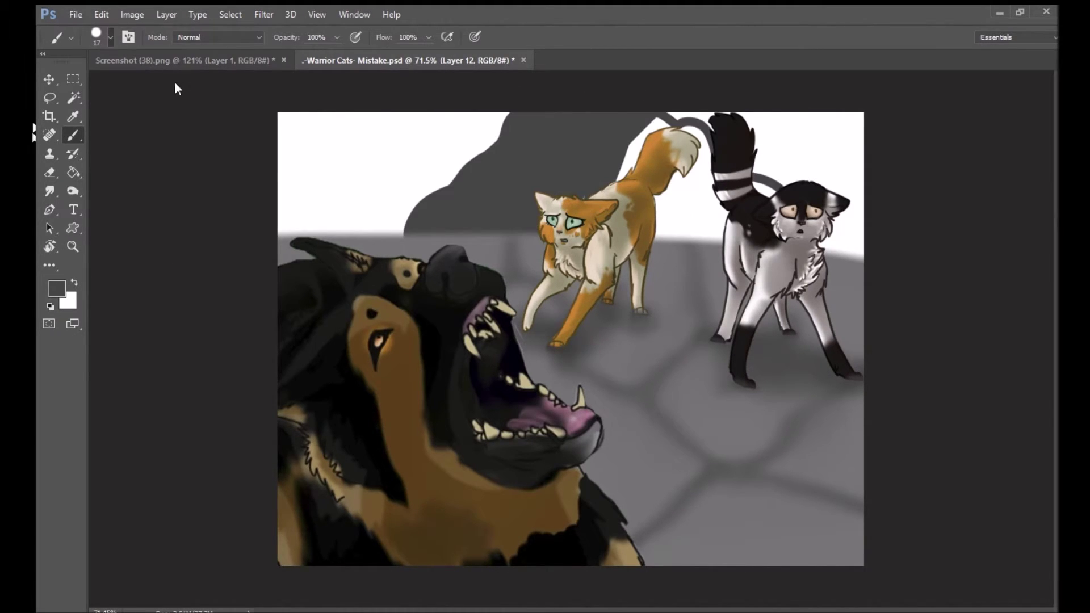
drag(625, 122, 775, 269)
Zoom in on the black cat's tail, undo the stray grey strokes, then zoom out
key(z)
click(874, 113)
key(b)
key(ctrl+alt+z)
key(ctrl+alt+z)
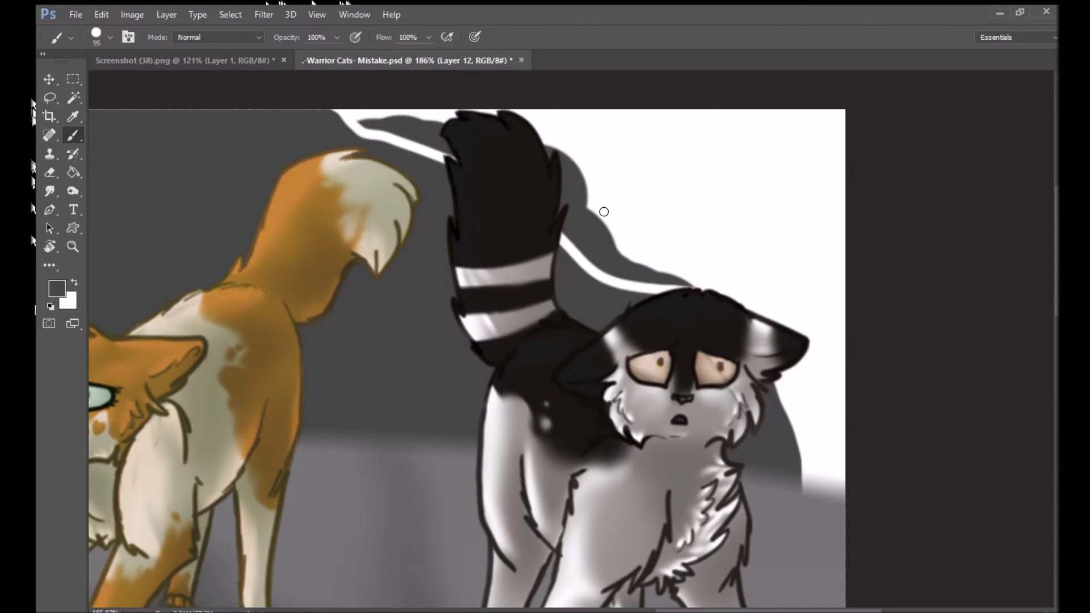
key(ctrl+alt+z)
key(ctrl+alt+z)
key(ctrl+alt+z)
key(ctrl+alt+z)
key(z)
drag(340, 170, 68, 190)
Burn the rock darker behind the cats and smudge its dark edges soft
click(68, 190)
mouse_move(227, 317)
mouse_down()
mouse_move(431, 260)
mouse_move(426, 294)
mouse_up()
mouse_move(545, 301)
mouse_down()
mouse_move(284, 340)
mouse_move(574, 294)
mouse_move(406, 216)
mouse_up()
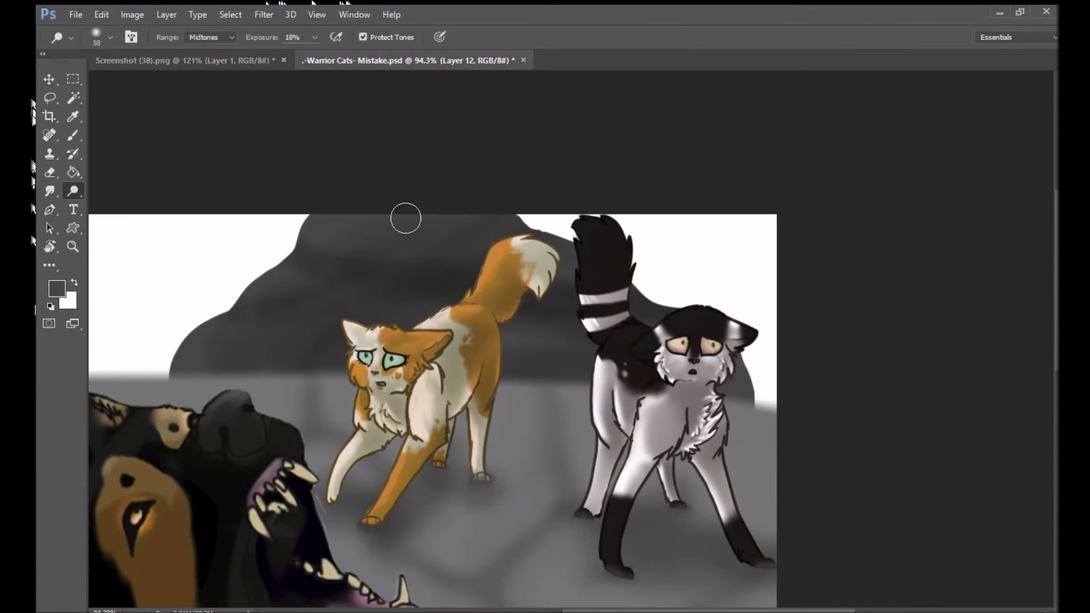
click(50, 191)
drag(256, 278, 295, 244)
drag(516, 255, 574, 216)
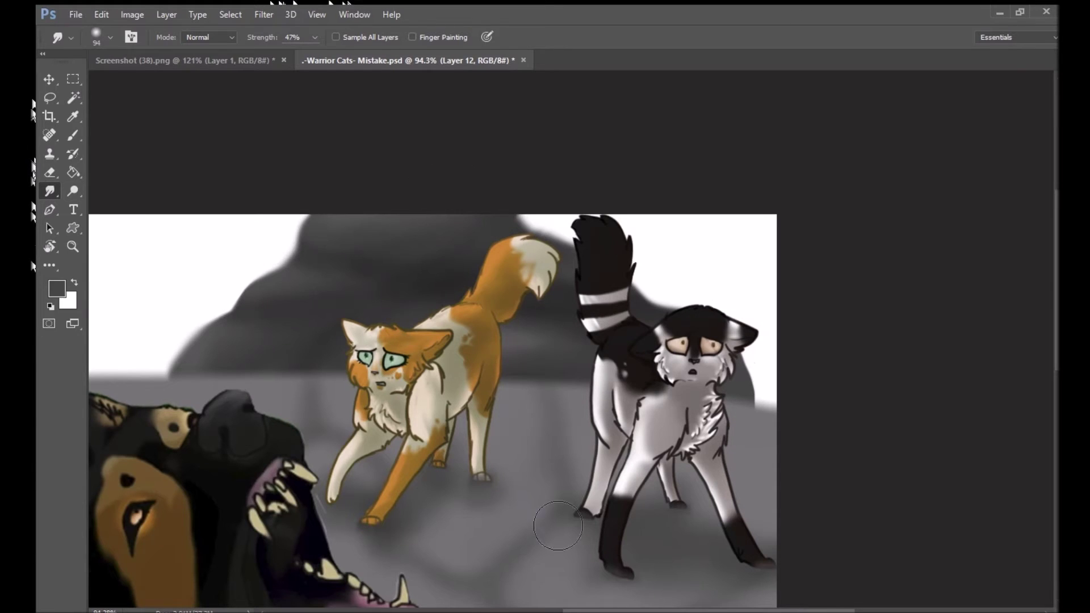
Try a lighter grey arc around the orange cat on a new layer, then undo it
key(b)
drag(259, 377, 585, 386)
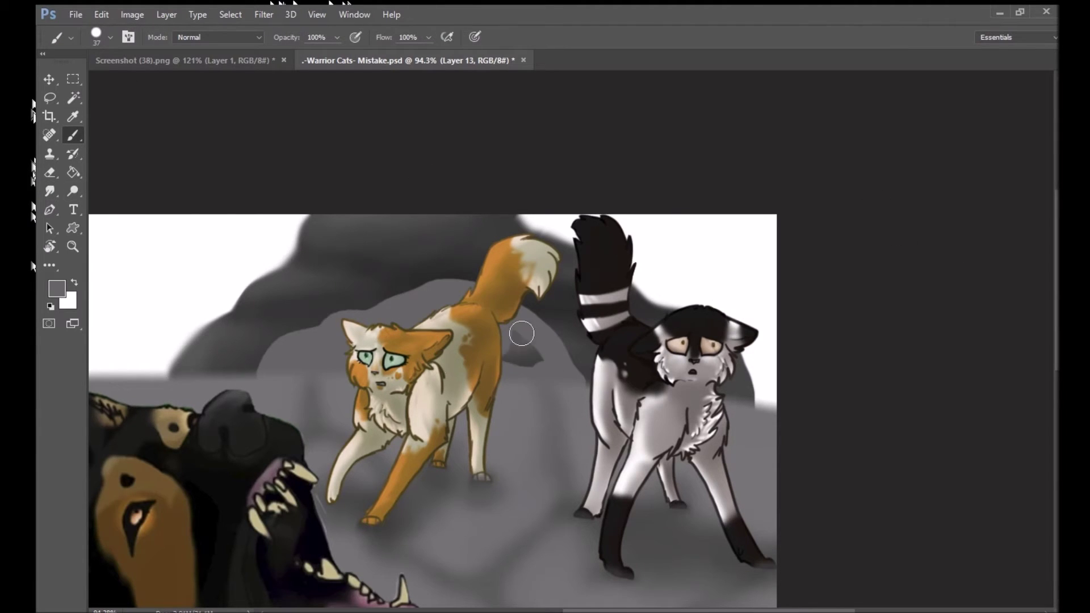
key(ctrl+z)
key(o)
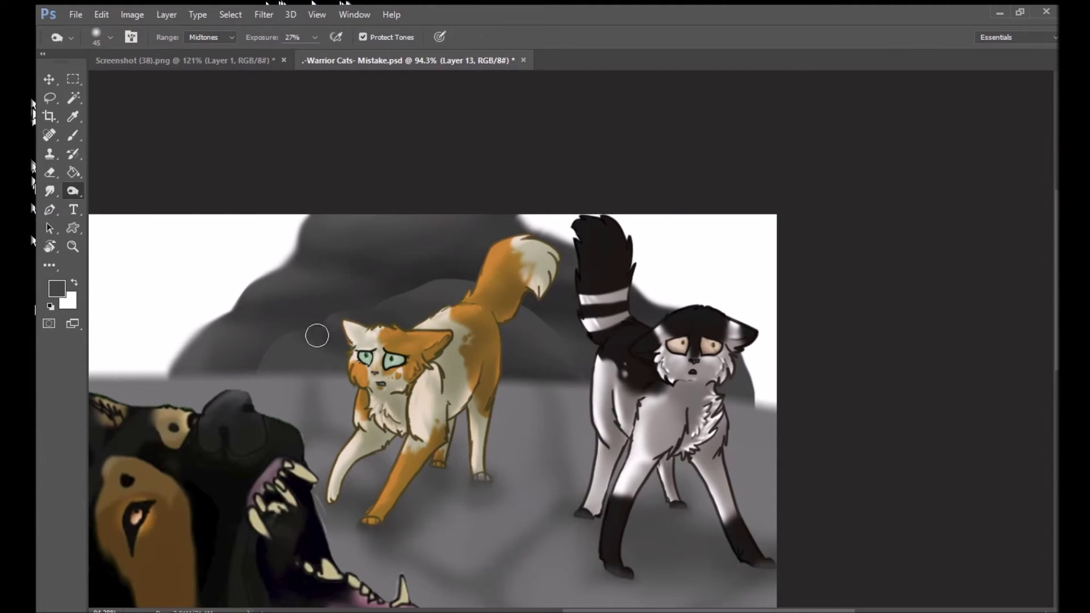
key(r)
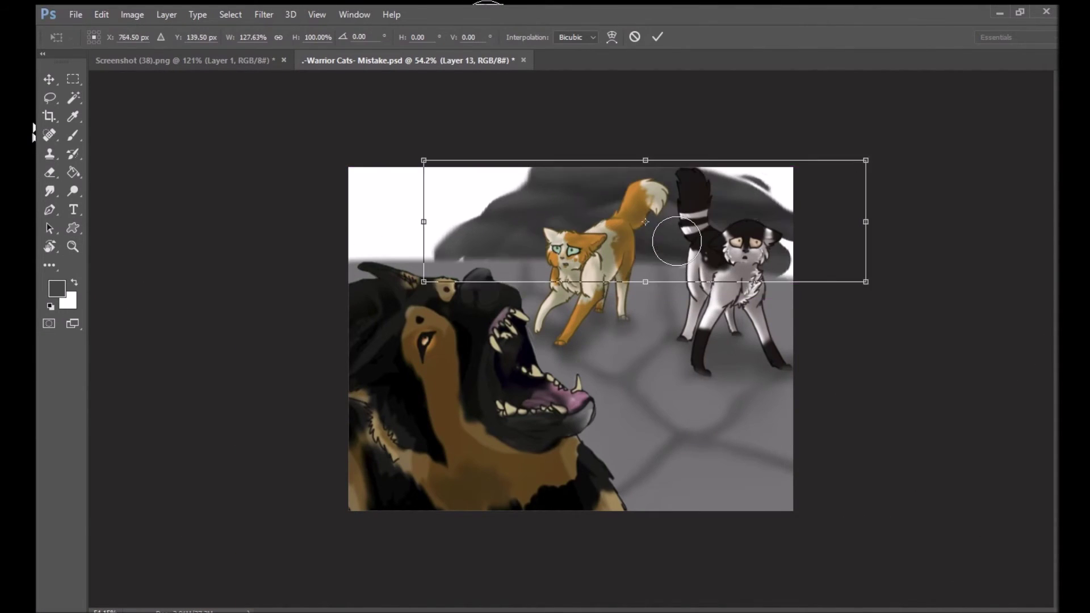
key(r)
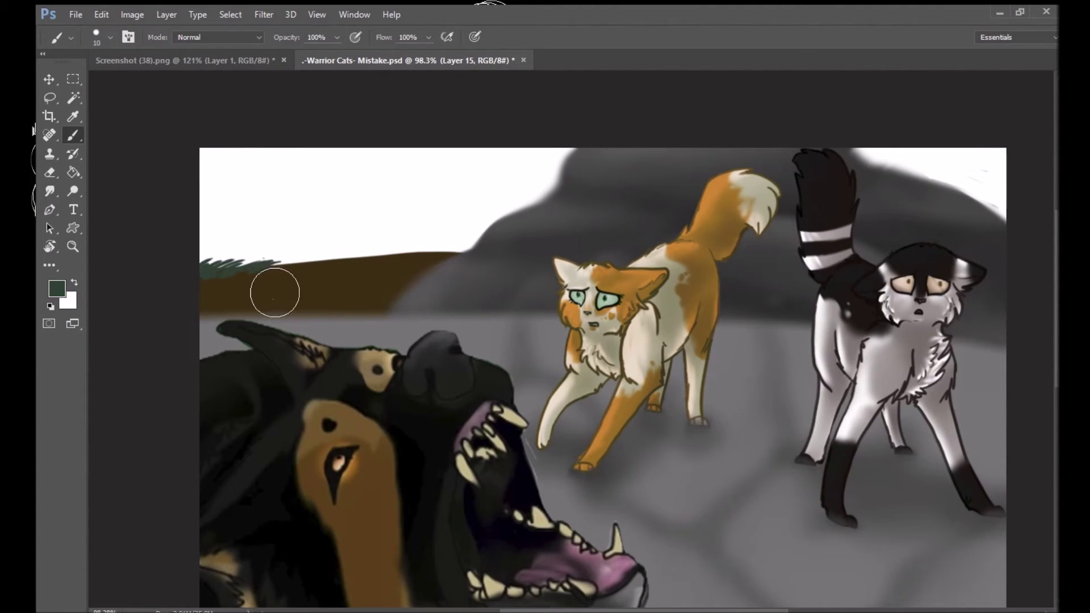
Sample a lighter green and a near-black from the grass and hill layers
key(alt+bracketleft)
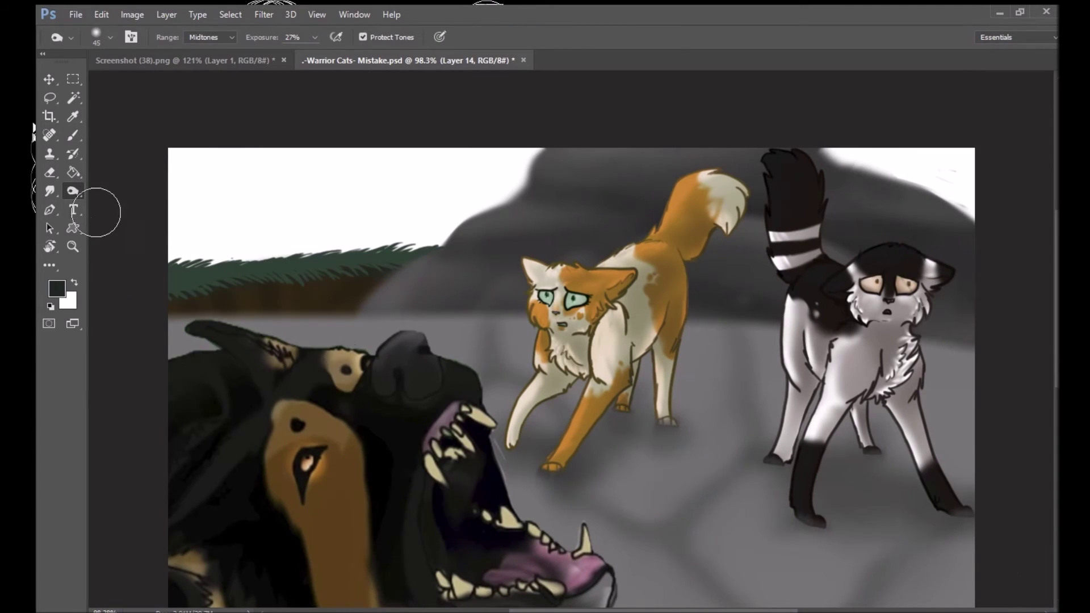
key(b)
key(alt+bracketright)
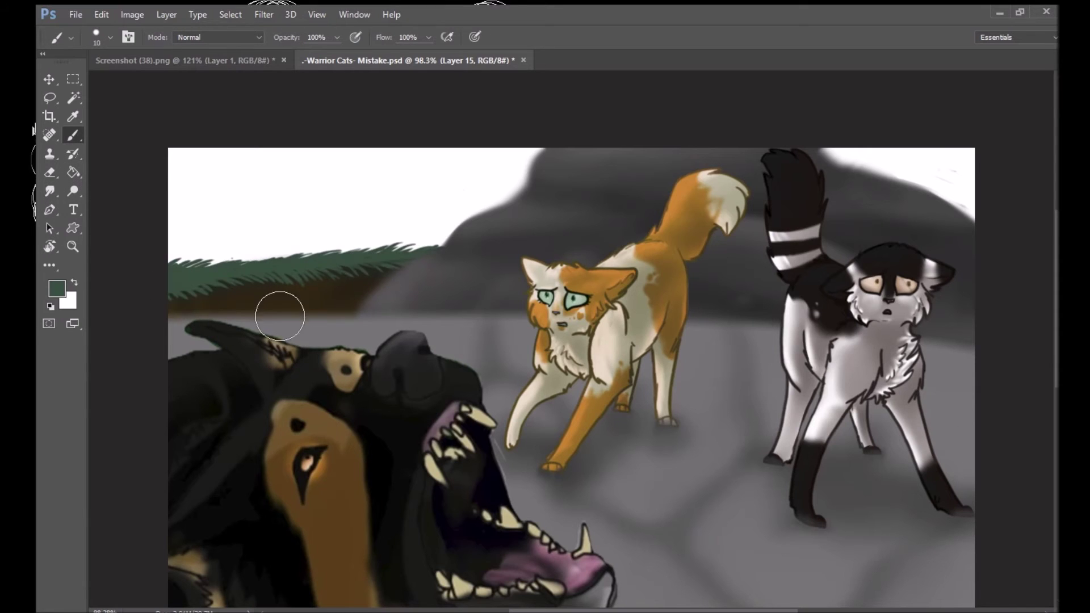
alt+click(224, 292)
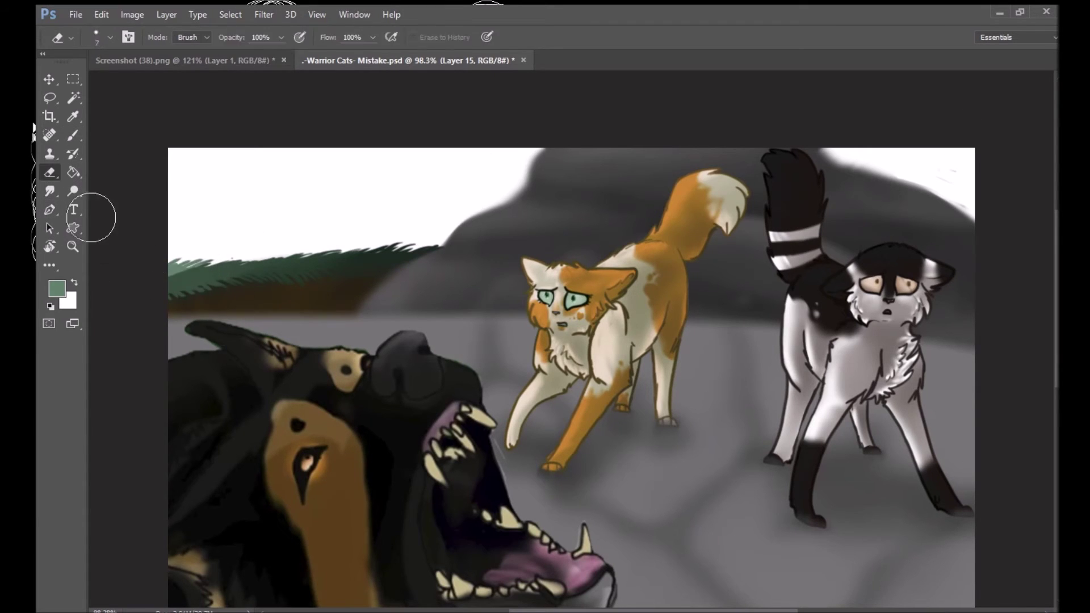
key(i)
key(alt+bracketleft)
key(b)
alt+click(358, 316)
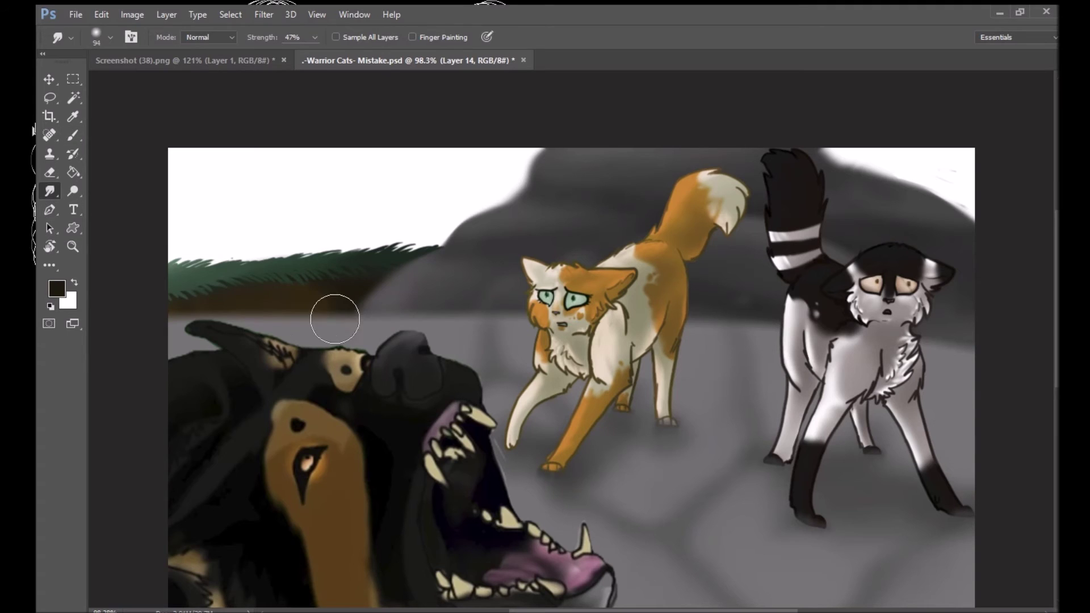
key(r)
Rotate the grass ridge slightly with Free Transform
key(ctrl+t)
drag(479, 244, 401, 159)
key(Return)
key(o)
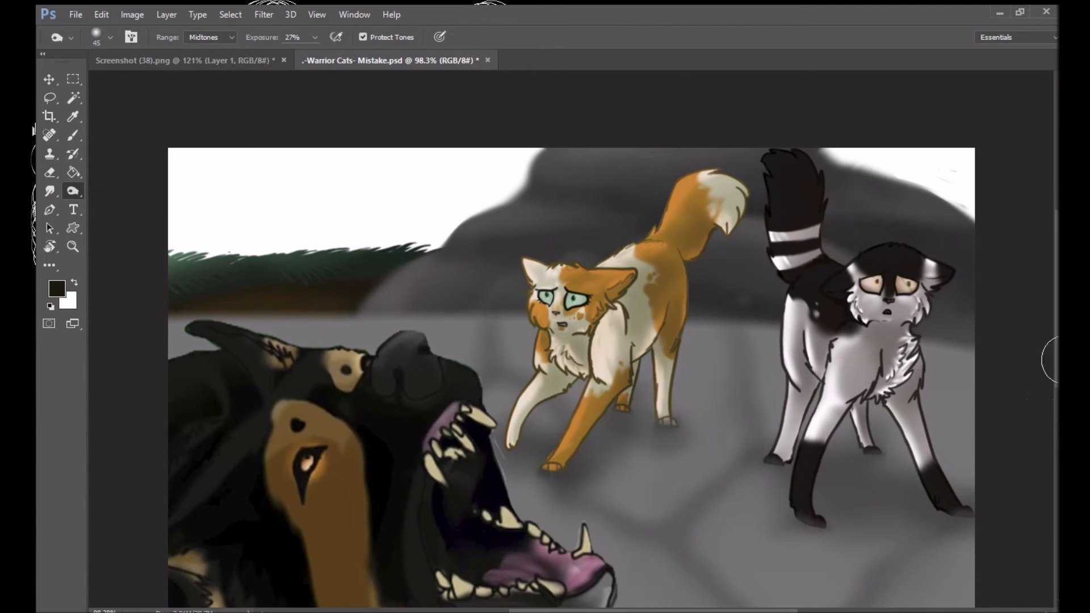
Blur the grass into the background with the Blur Gallery
key(ctrl+alt+f)
key(Return)
key(ctrl+t)
key(Return)
scroll(340, 255, down, 3)
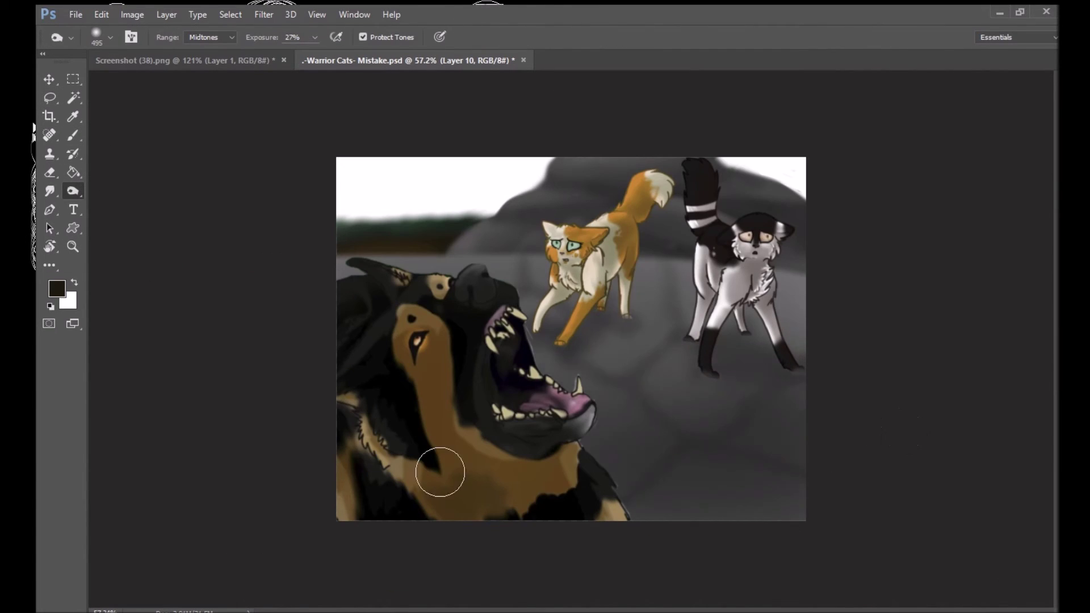
Burn the background around the cats and fill the white sky with purple-blue
drag(440, 472, 799, 287)
key(b)
key(alt+BackSpace)
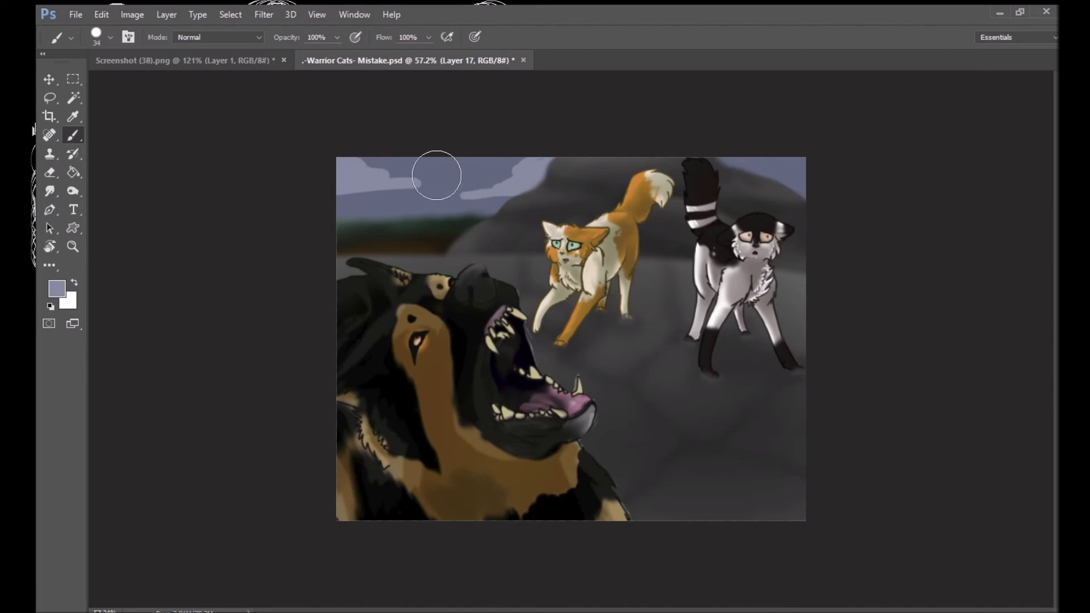
Enlarge the Dodge brush and paint large dark red strokes over the canvas
scroll(90, 252, up, 2)
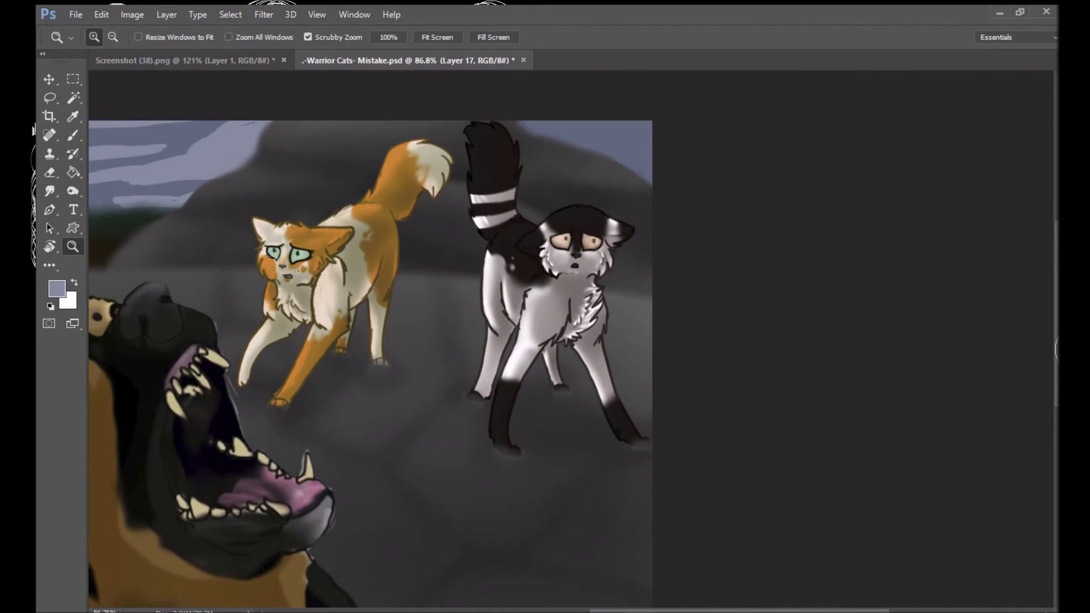
key(o)
key(shift+o)
key(shift+o)
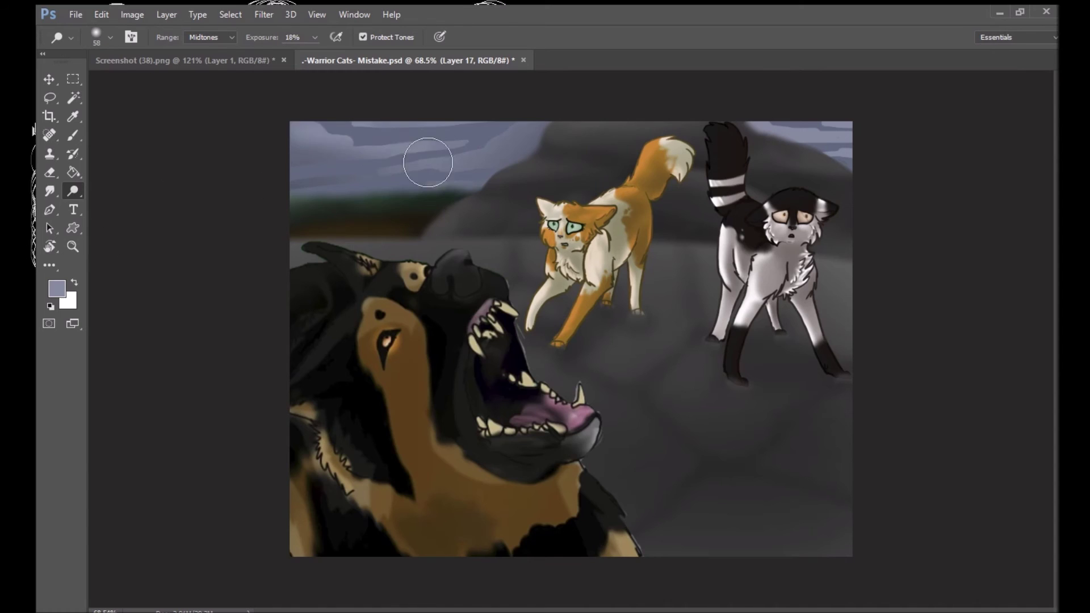
scroll(474, 214, up, 4)
key(shift+o)
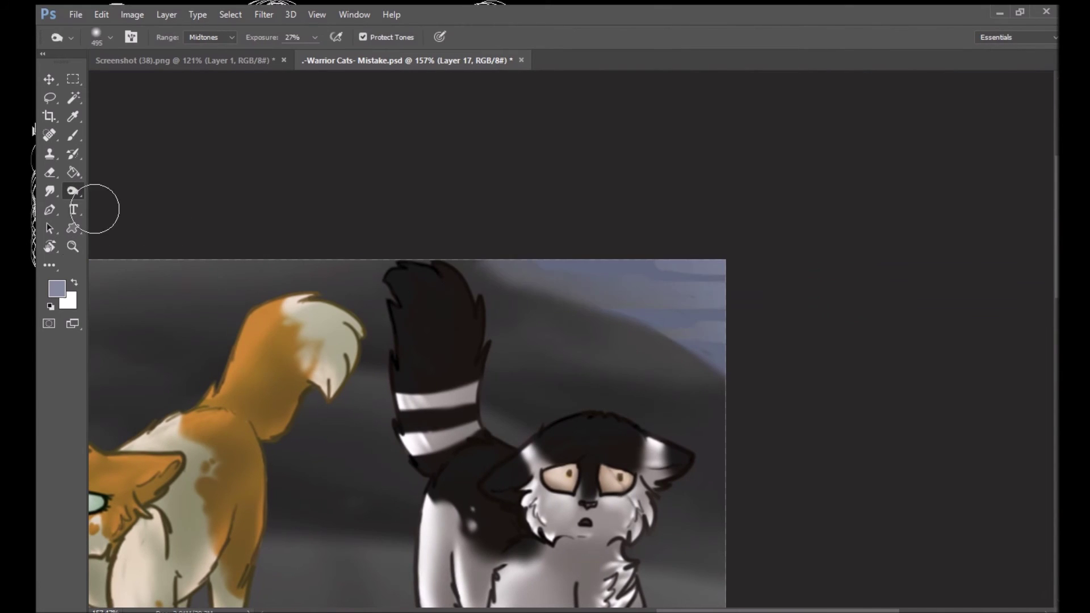
scroll(674, 260, down, 4)
key(bracketright)
key(bracketright)
key(bracketright)
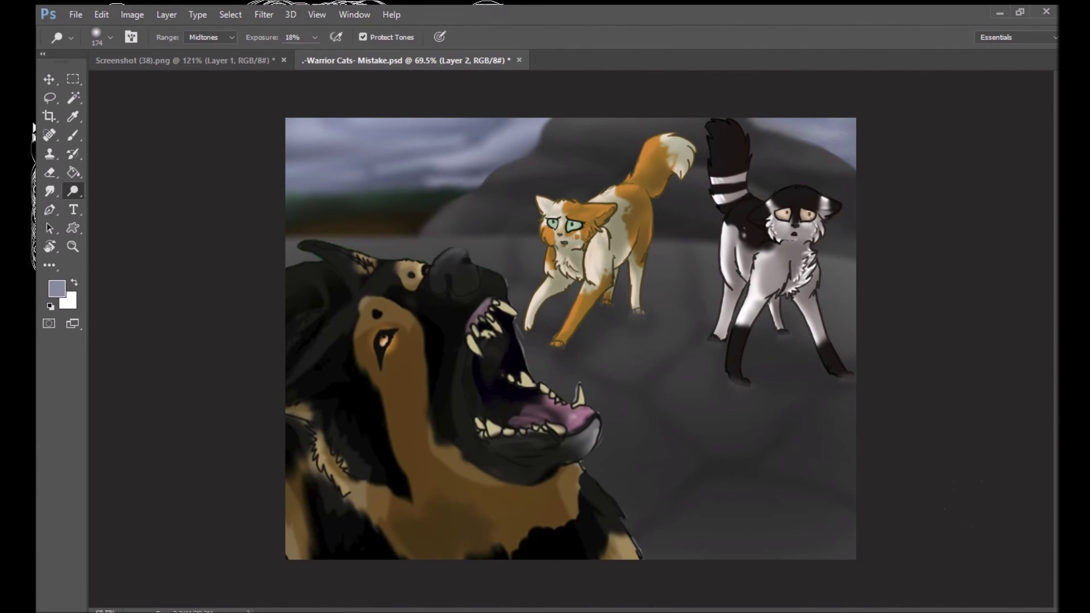
mouse_move(823, 312)
mouse_down()
mouse_move(735, 579)
mouse_move(550, 601)
mouse_up()
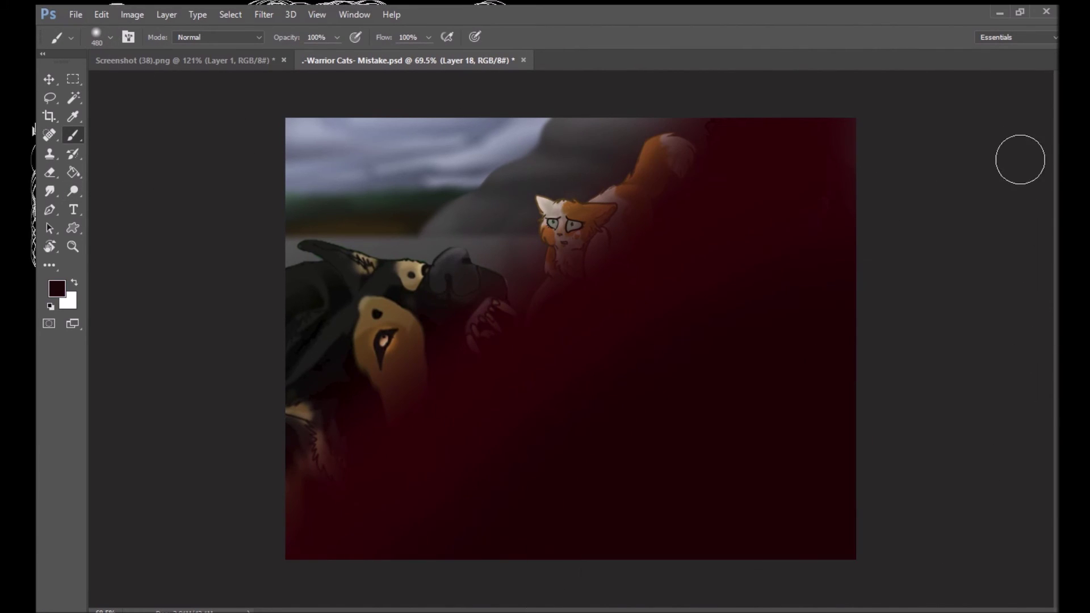